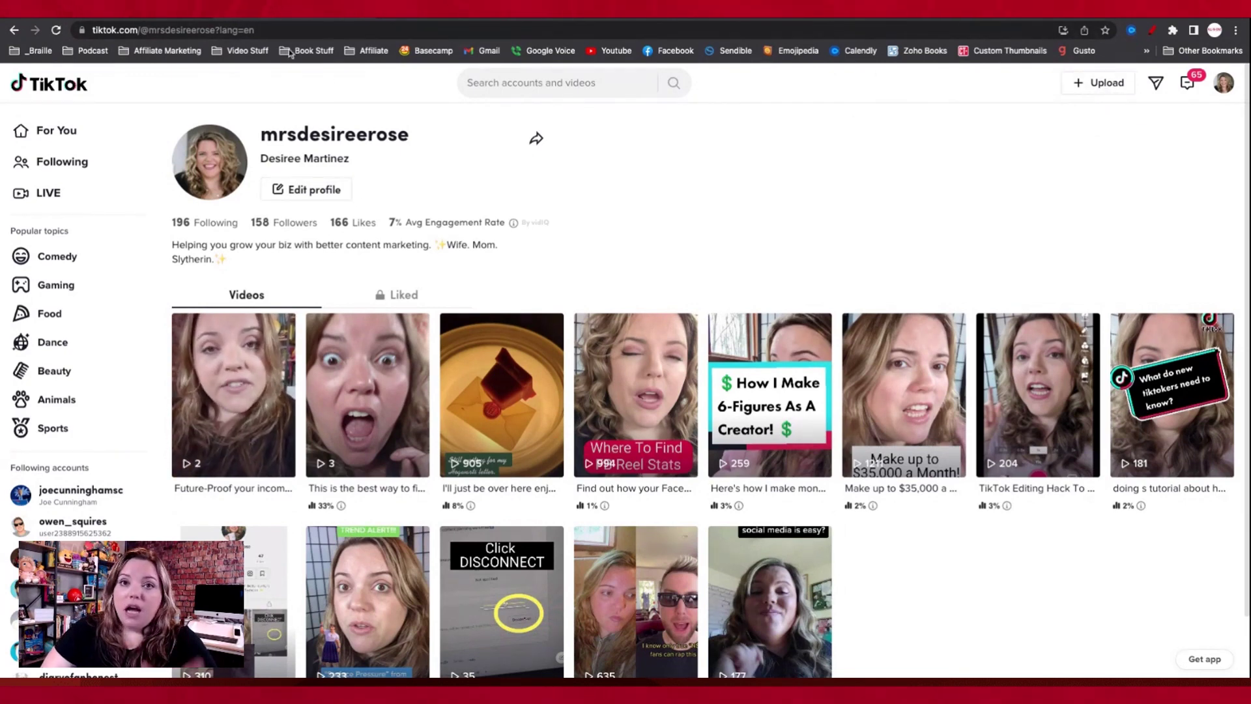
Upload the tutorial video, caption it with #facebookreels #facebook, and pick a presenter cover frame
click(1086, 84)
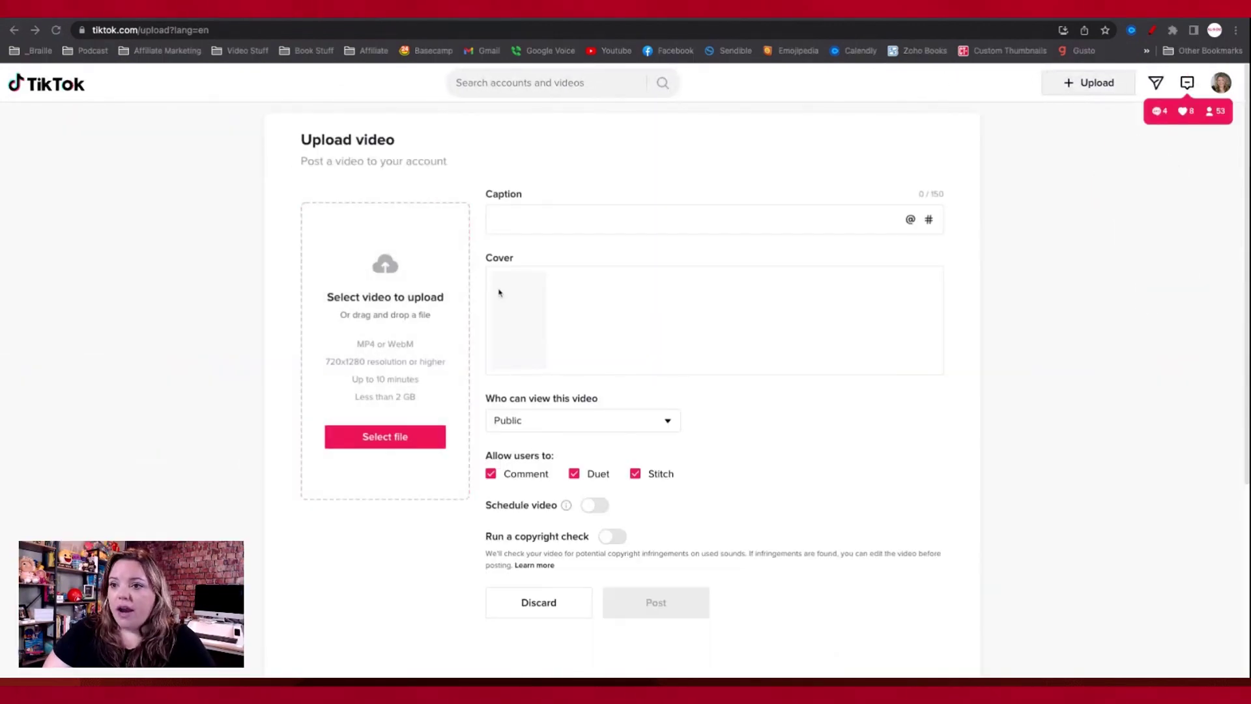
key(Return)
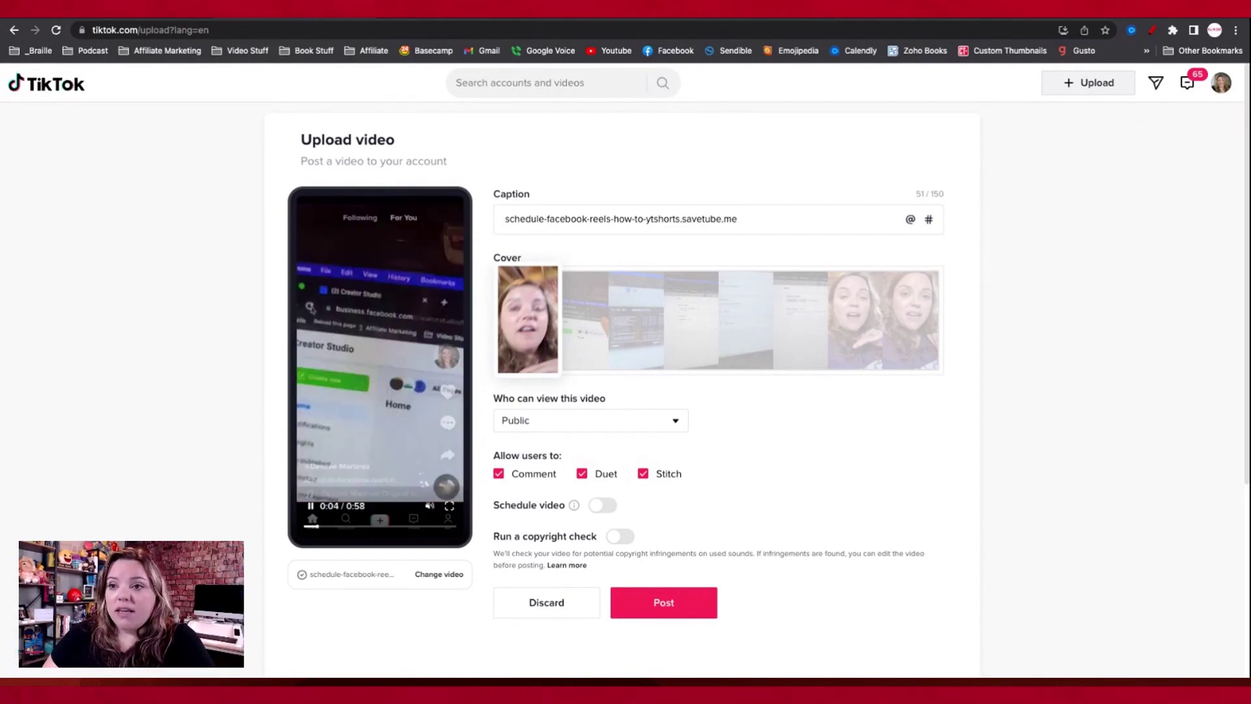
mouse_move(542, 328)
mouse_down()
mouse_move(574, 329)
mouse_move(541, 328)
mouse_up()
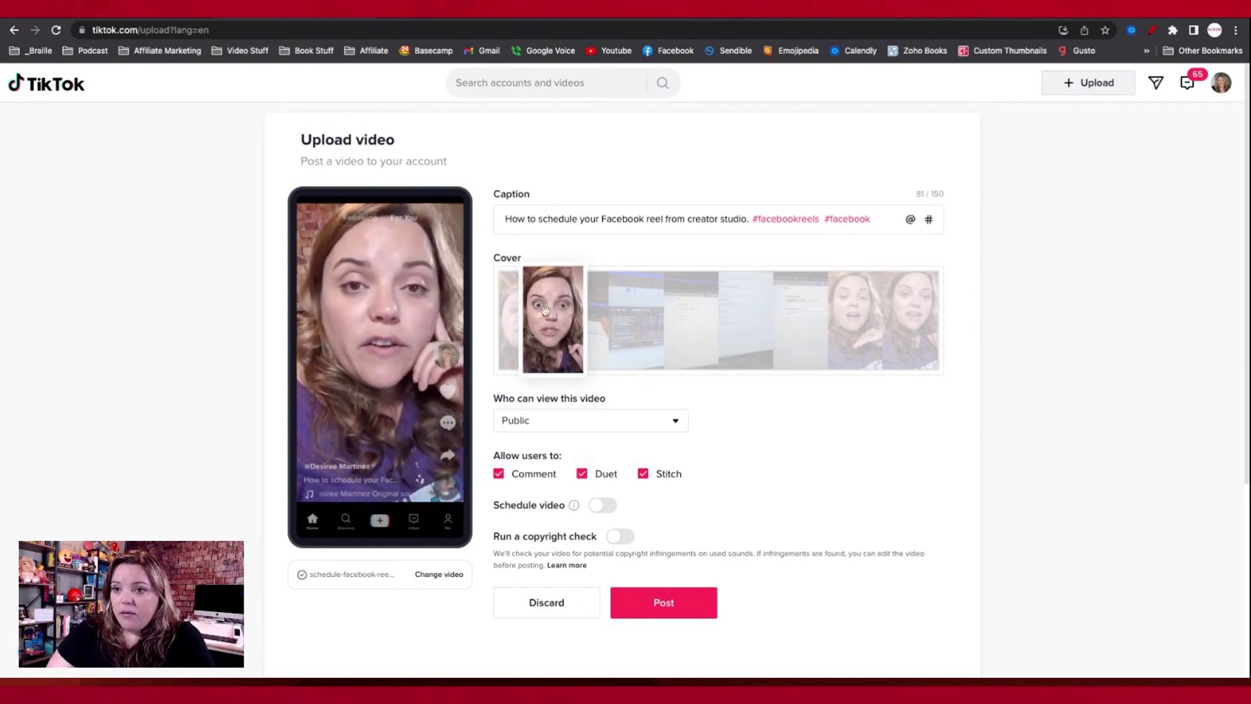
mouse_move(546, 312)
mouse_down()
mouse_move(908, 312)
mouse_move(527, 312)
mouse_move(539, 311)
mouse_up()
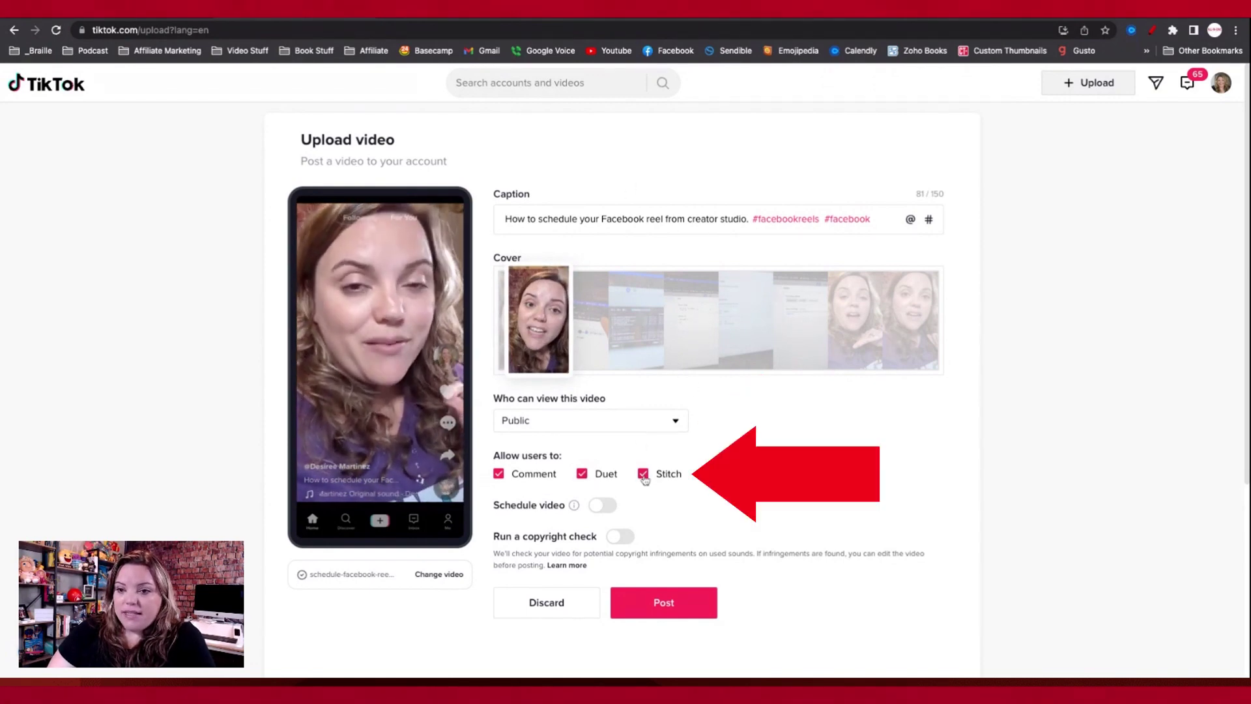
Schedule the video for 2022-07-18 at 12:50 and review the remaining post settings
click(602, 507)
click(535, 529)
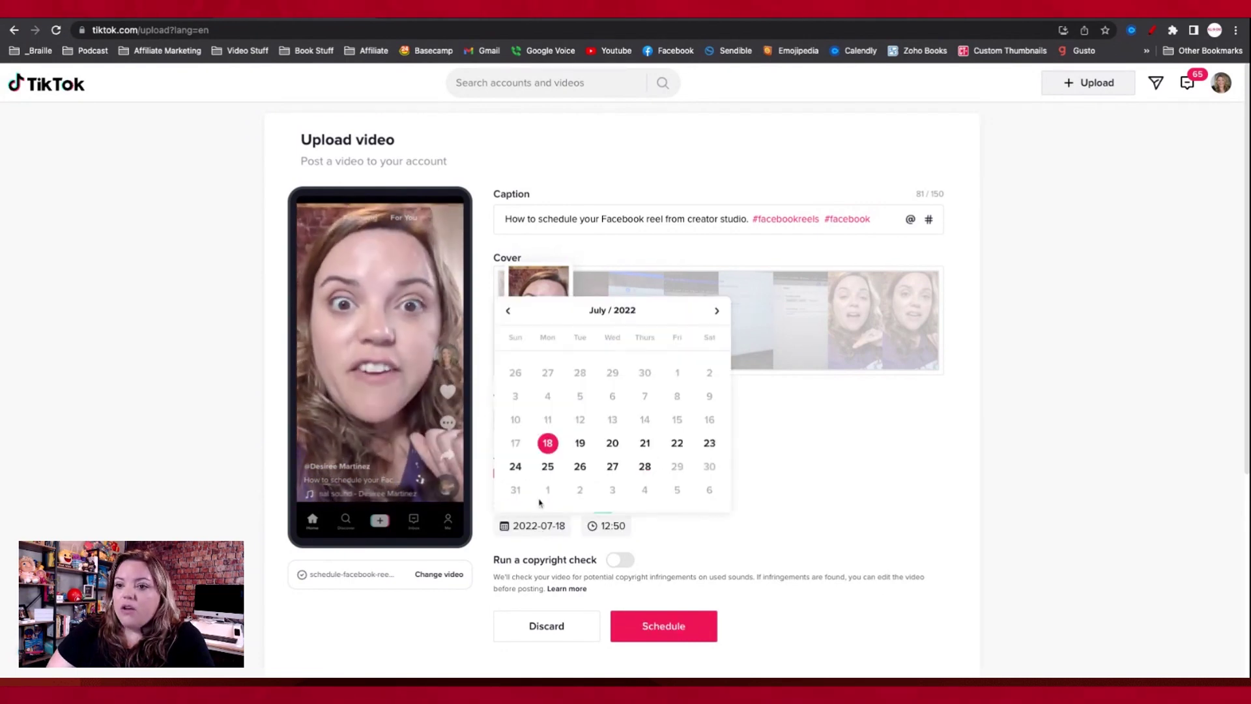
click(546, 448)
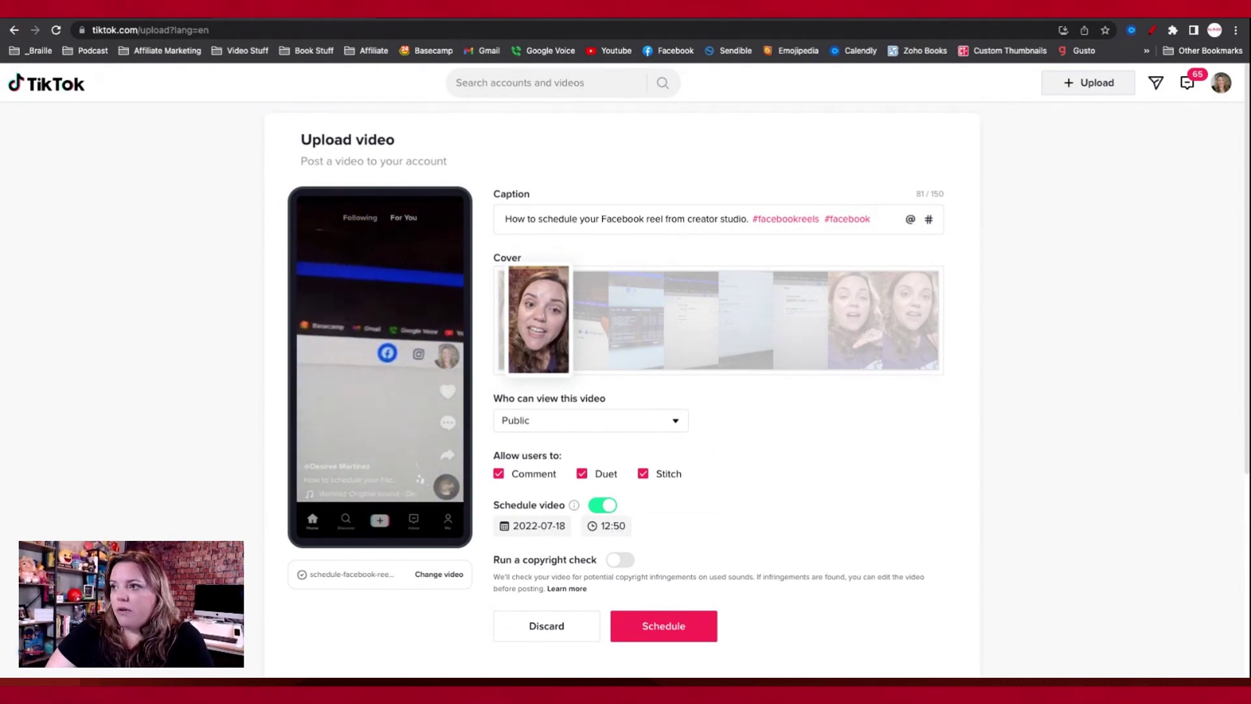
click(624, 537)
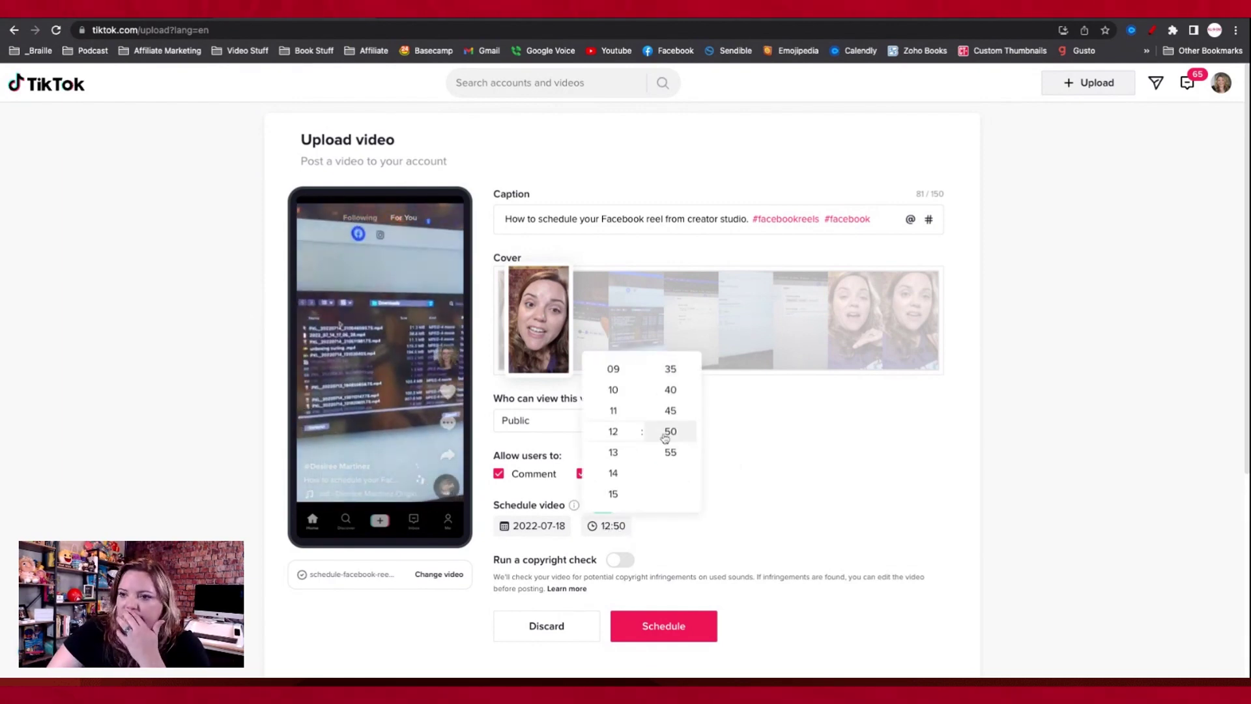
click(795, 493)
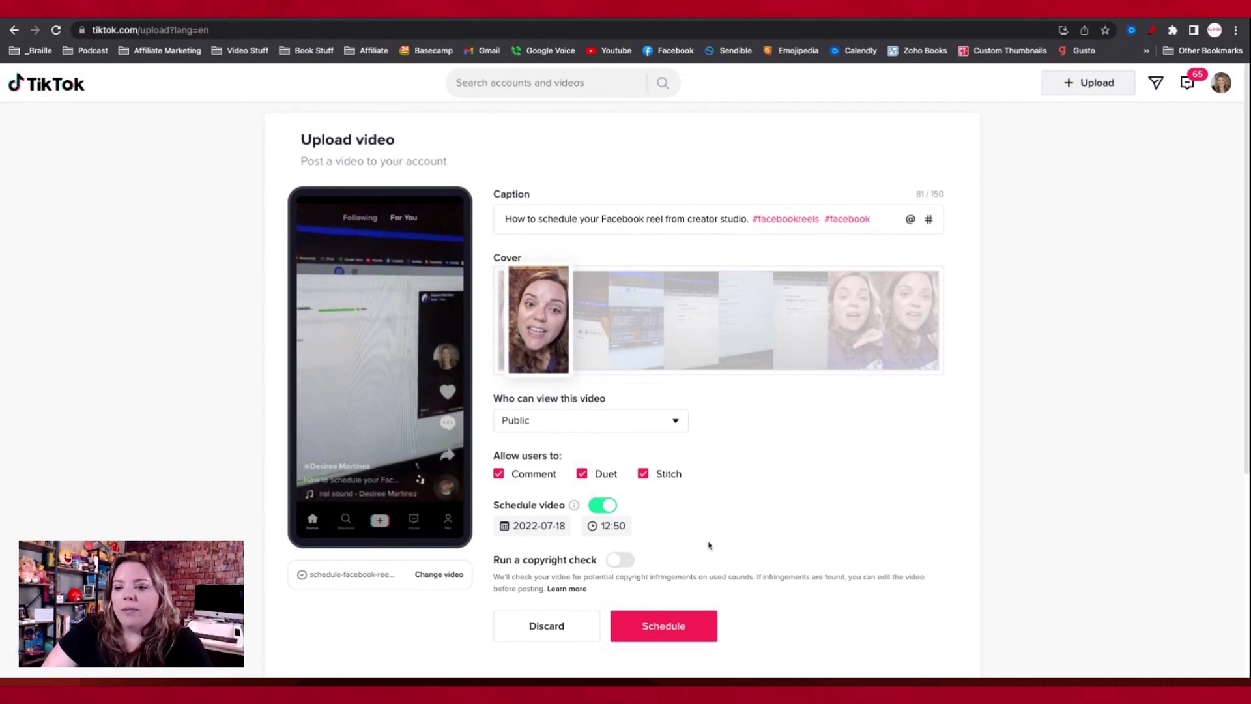
scroll(699, 542, down, 1)
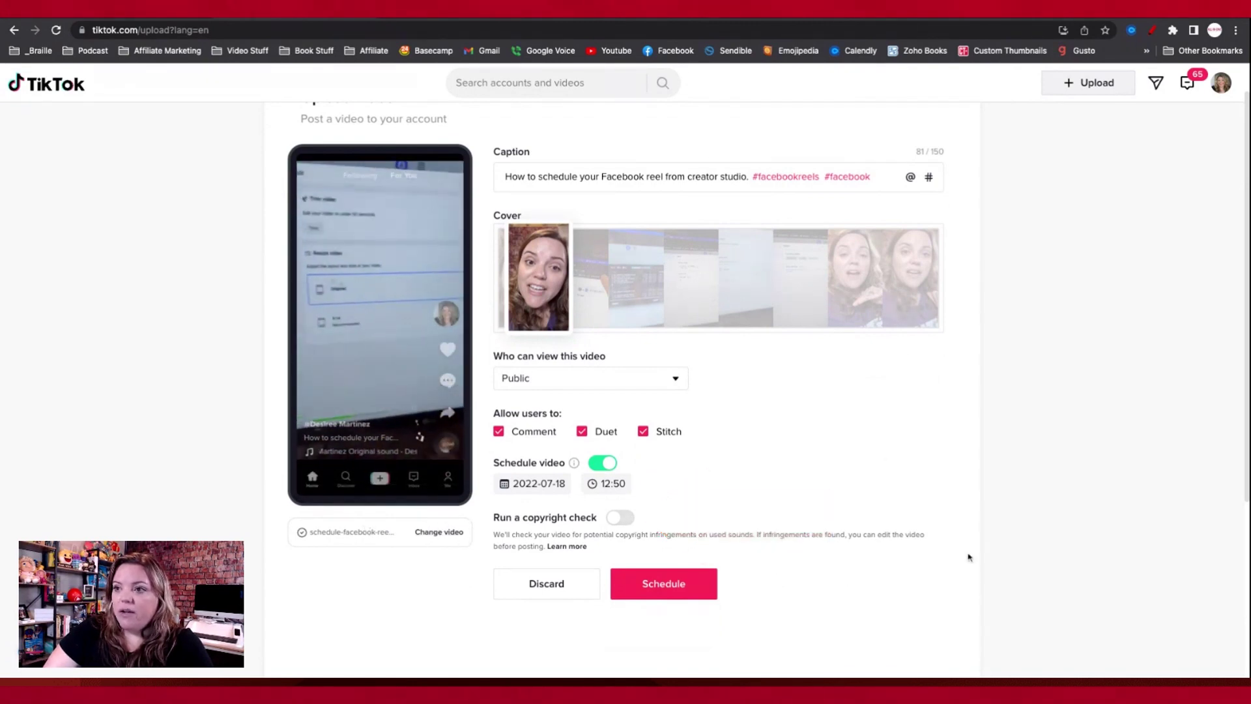
scroll(925, 525, up, 1)
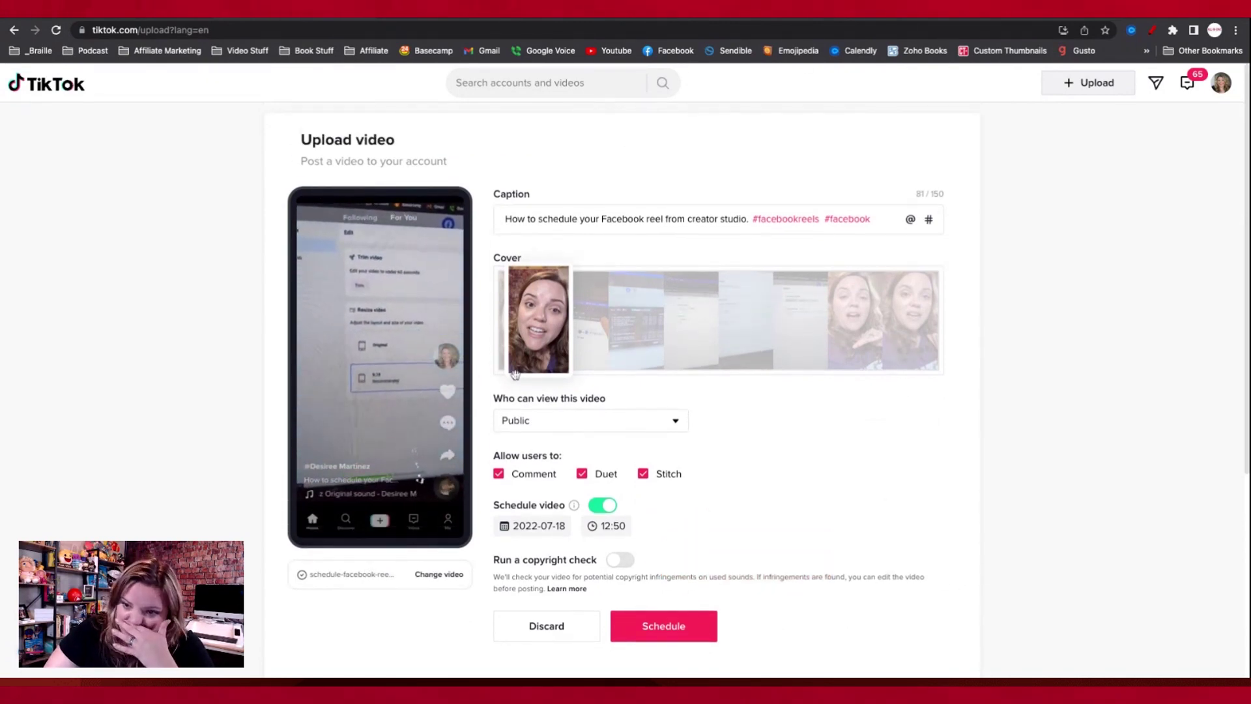
scroll(635, 456, down, 1)
scroll(638, 460, down, 2)
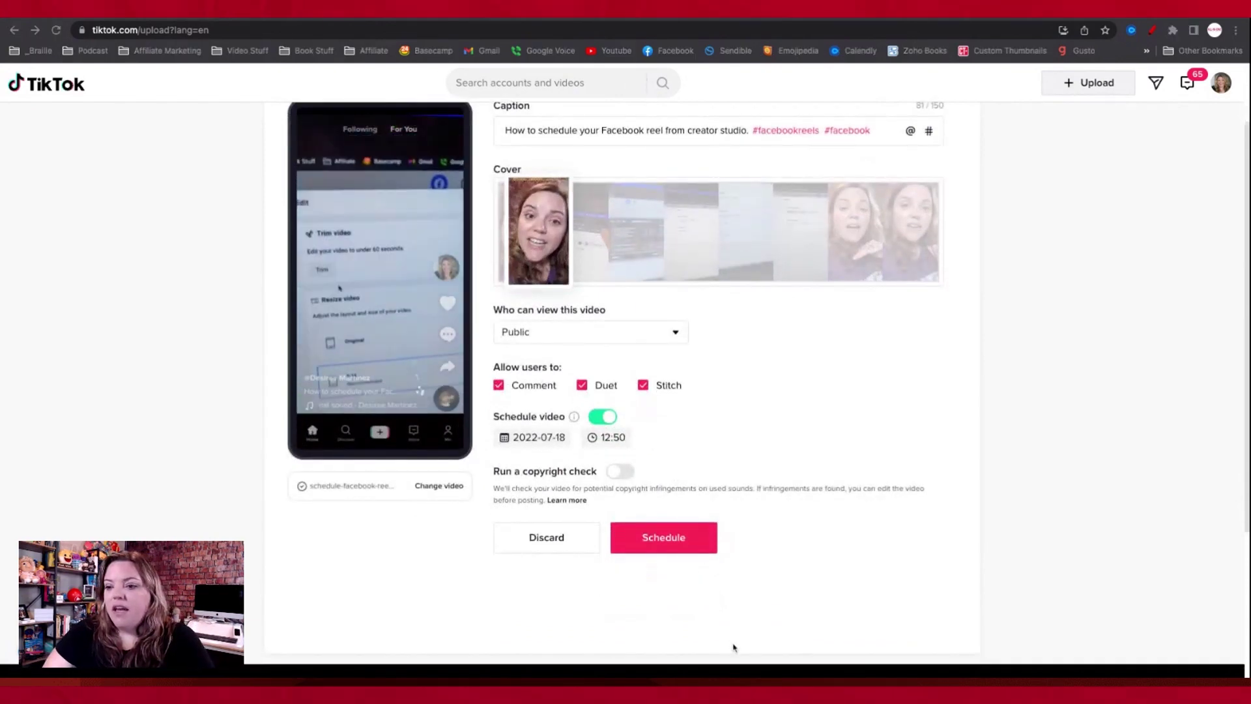
scroll(615, 450, up, 2)
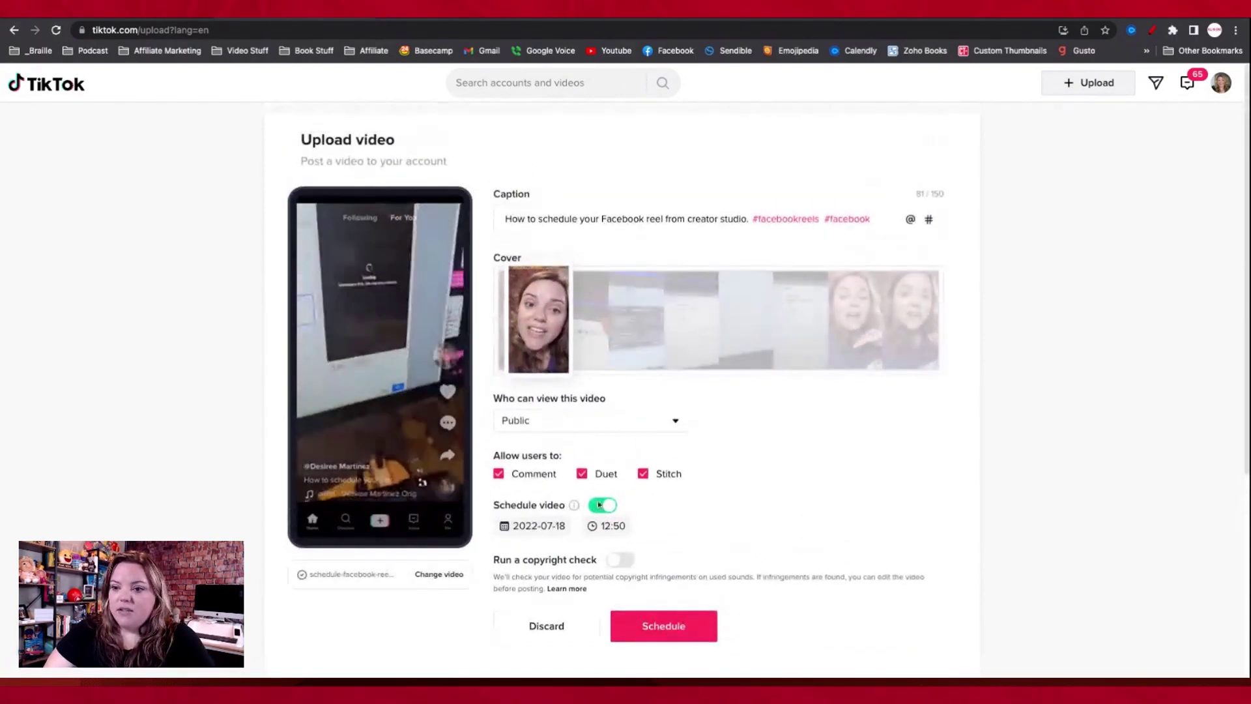
Schedule the post, verify it on the profile as 2022-7-18 12:50, and return to Repurpose.io Workflows
click(664, 627)
click(795, 402)
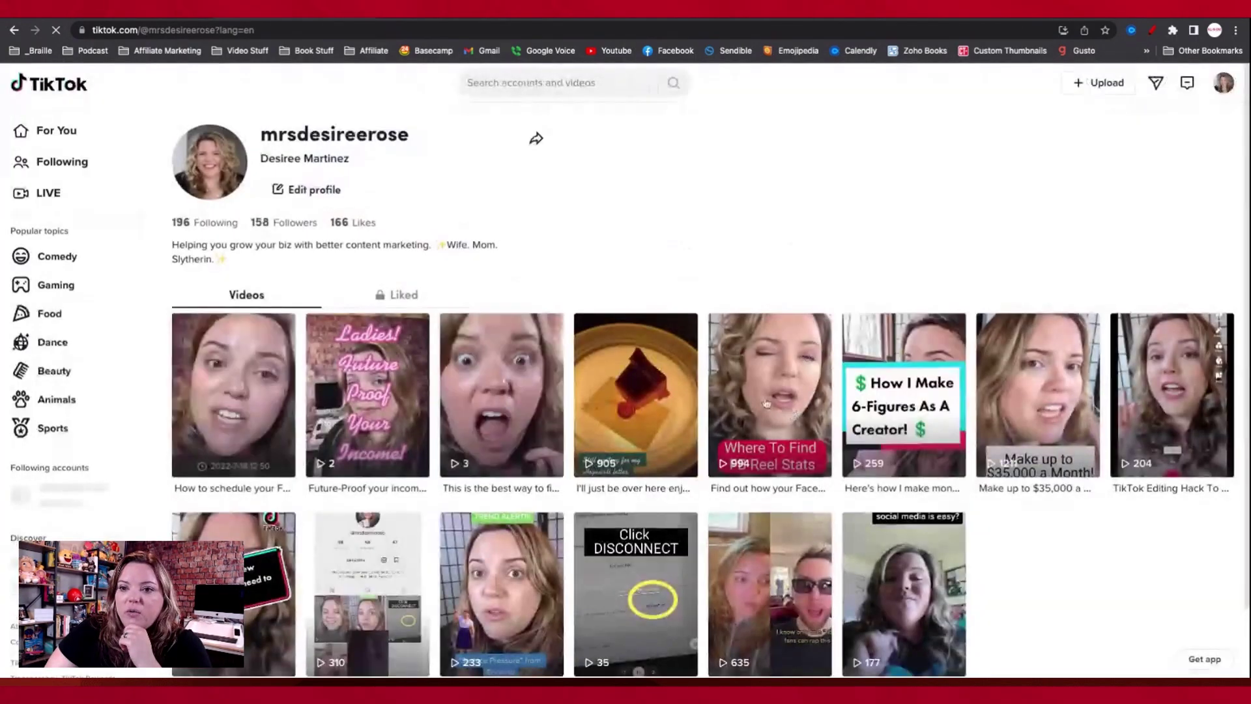
key(alt+shift+d)
mouse_move(300, 499)
mouse_down()
mouse_move(161, 460)
mouse_move(229, 448)
mouse_move(215, 439)
mouse_move(300, 496)
mouse_up()
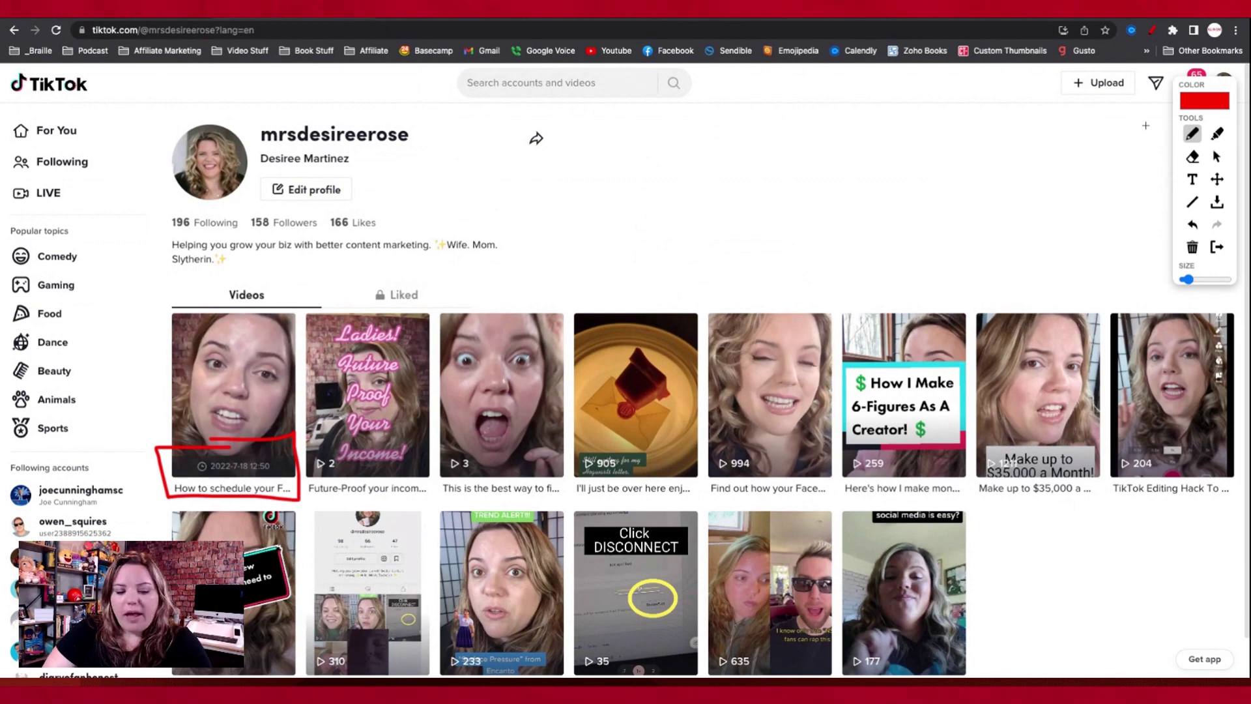
key(alt+shift+d)
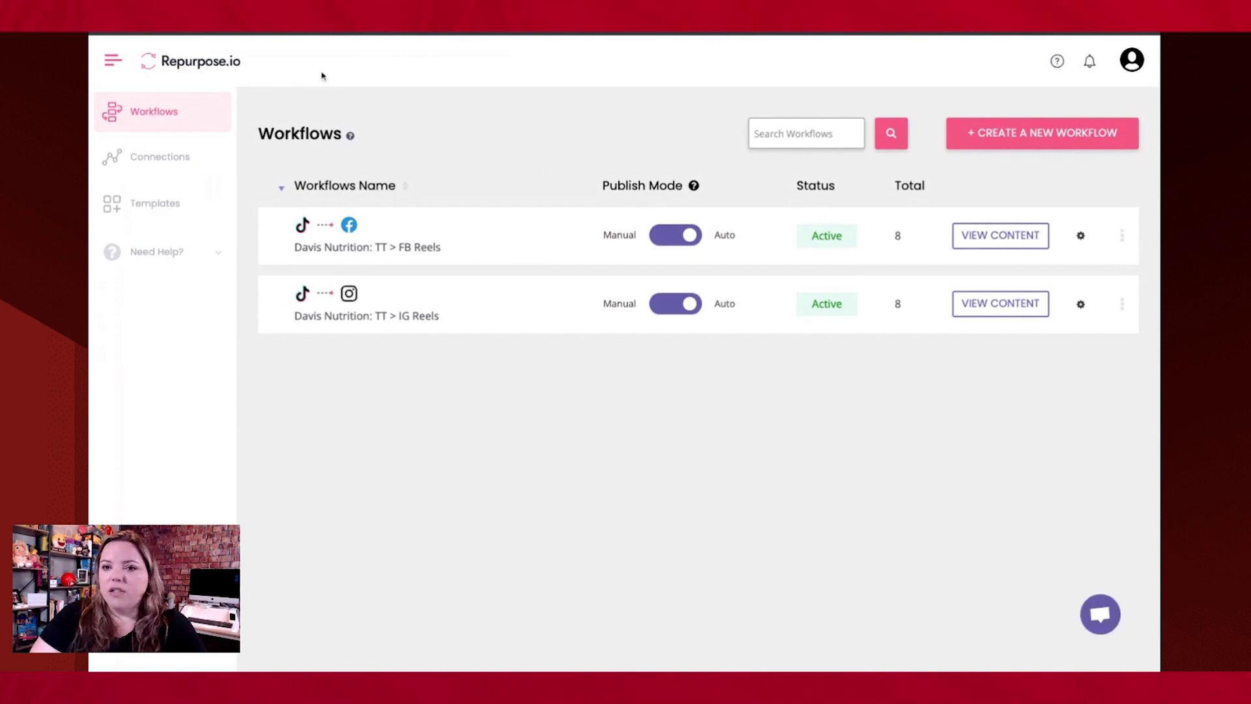
Open My Connections and begin adding a new account connection
click(147, 174)
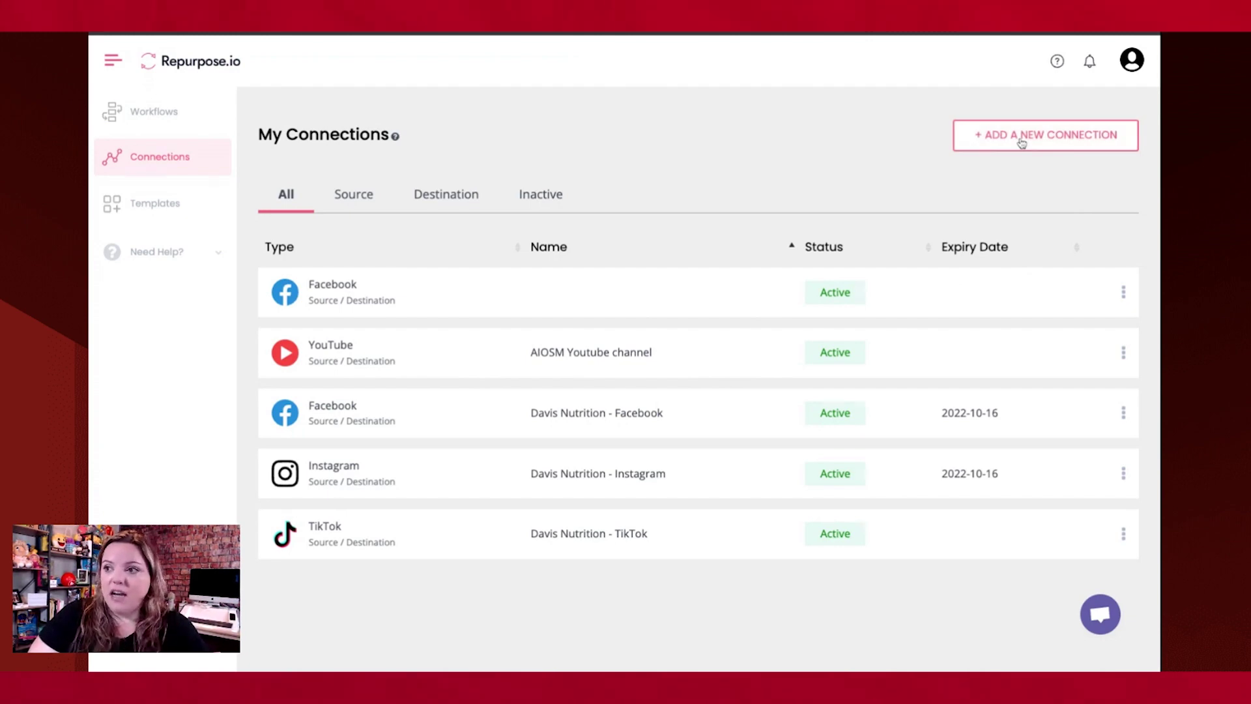
click(1022, 135)
Connect Instagram under a name with the account handle before 'Instagram', so it shows Active
click(753, 400)
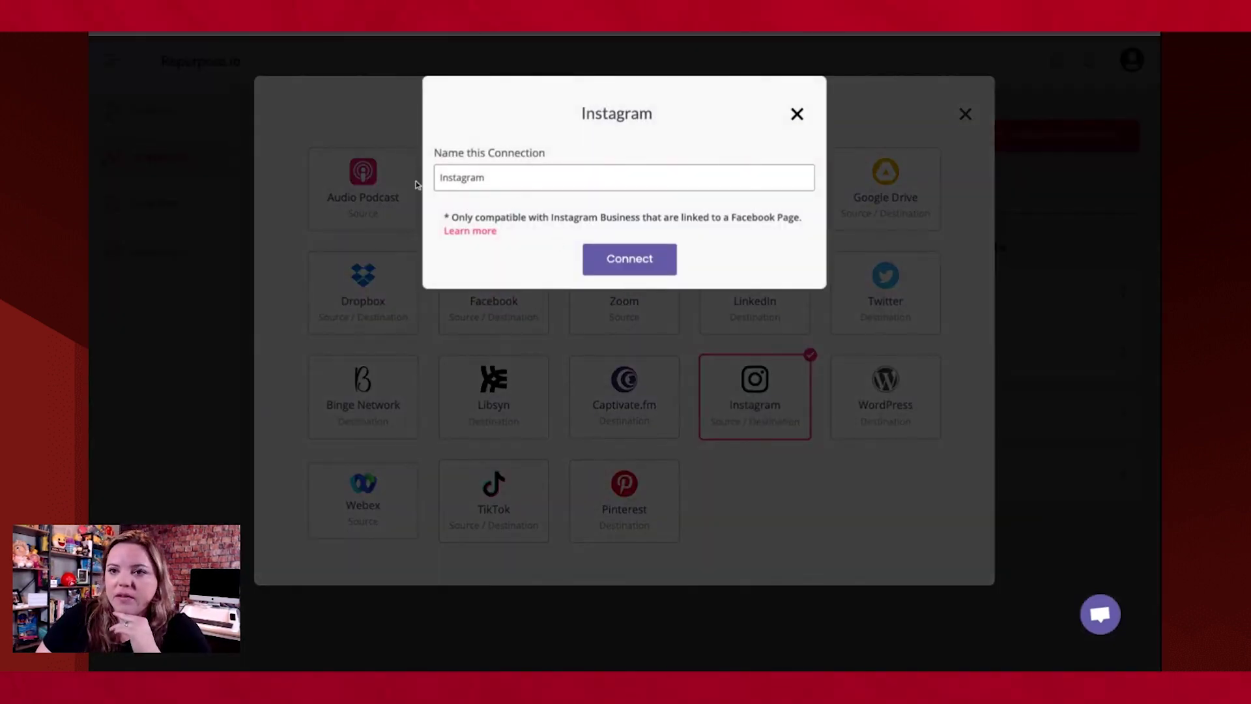
click(442, 177)
text(mrdesireerose -)
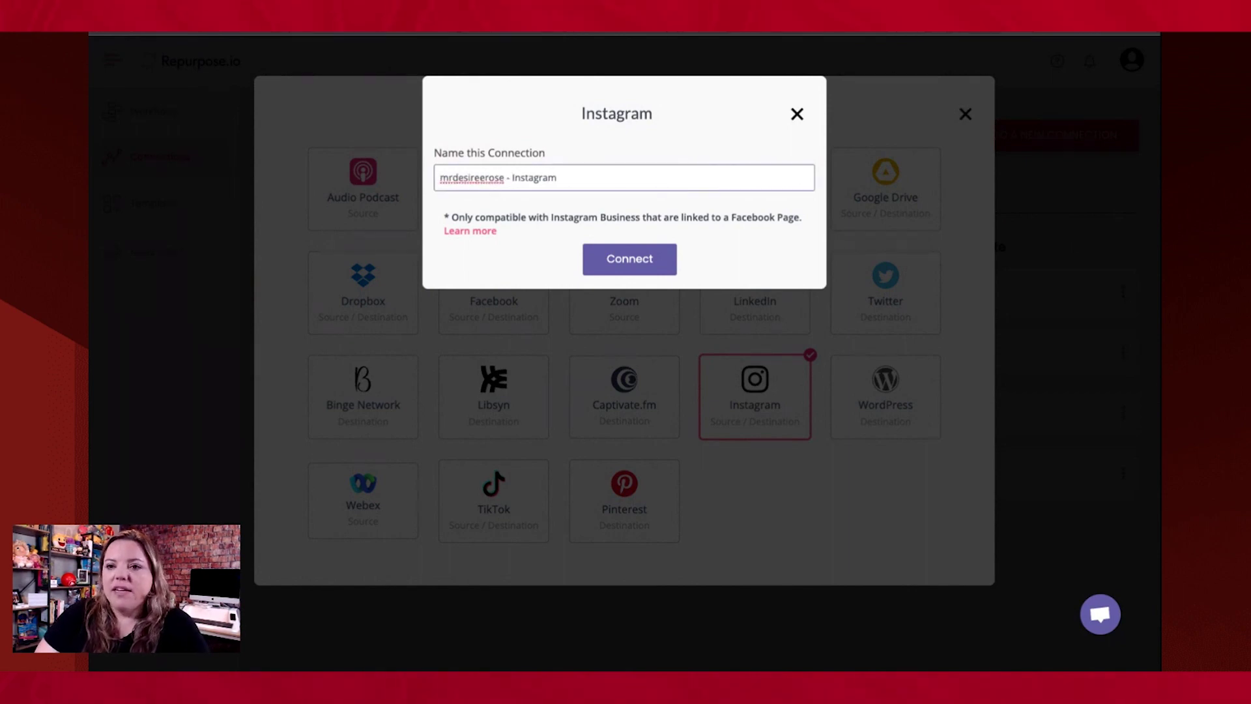
double_click(454, 177)
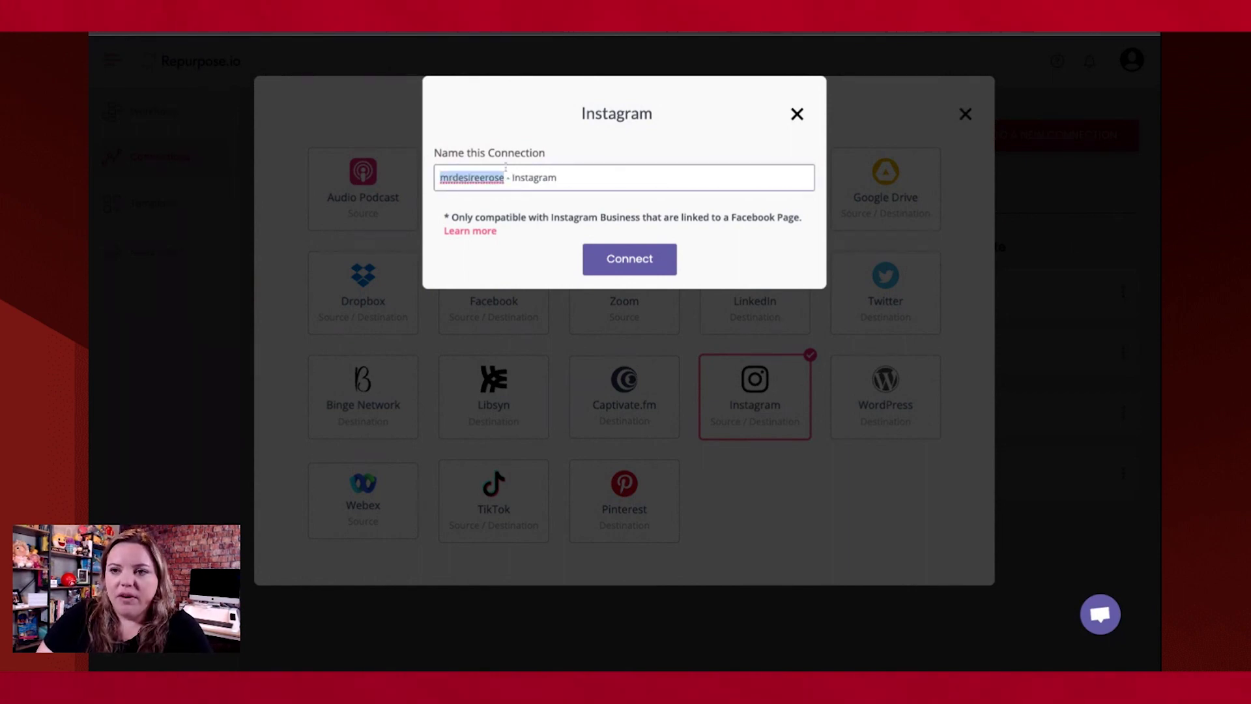
double_click(528, 177)
click(627, 260)
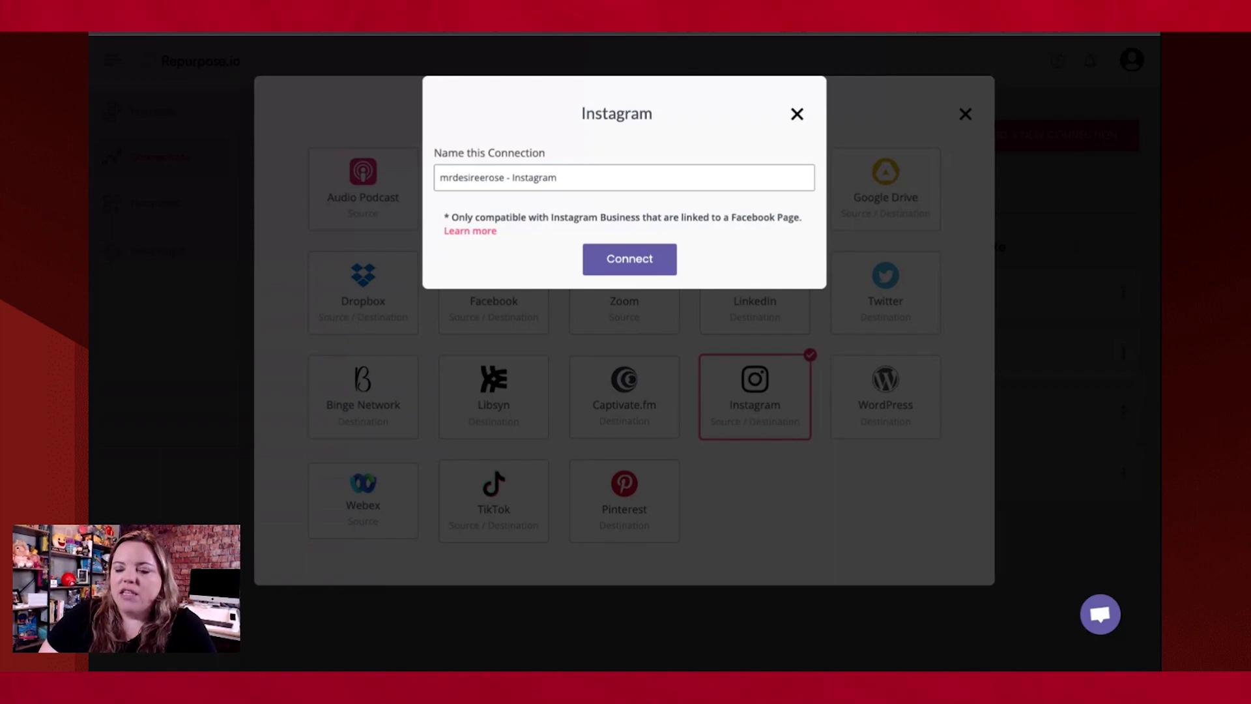
click(631, 249)
key(Return)
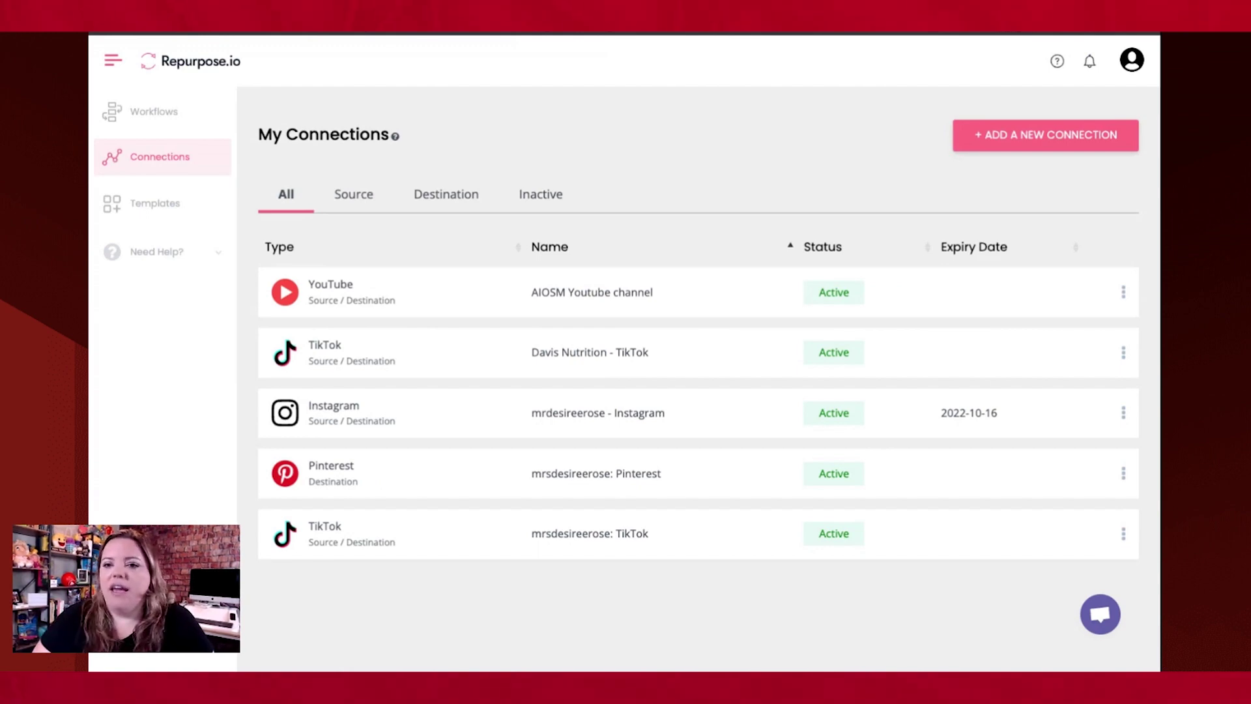
Add a Facebook connection with the account handle before 'Facebook' in its name, and authorise it
click(1083, 134)
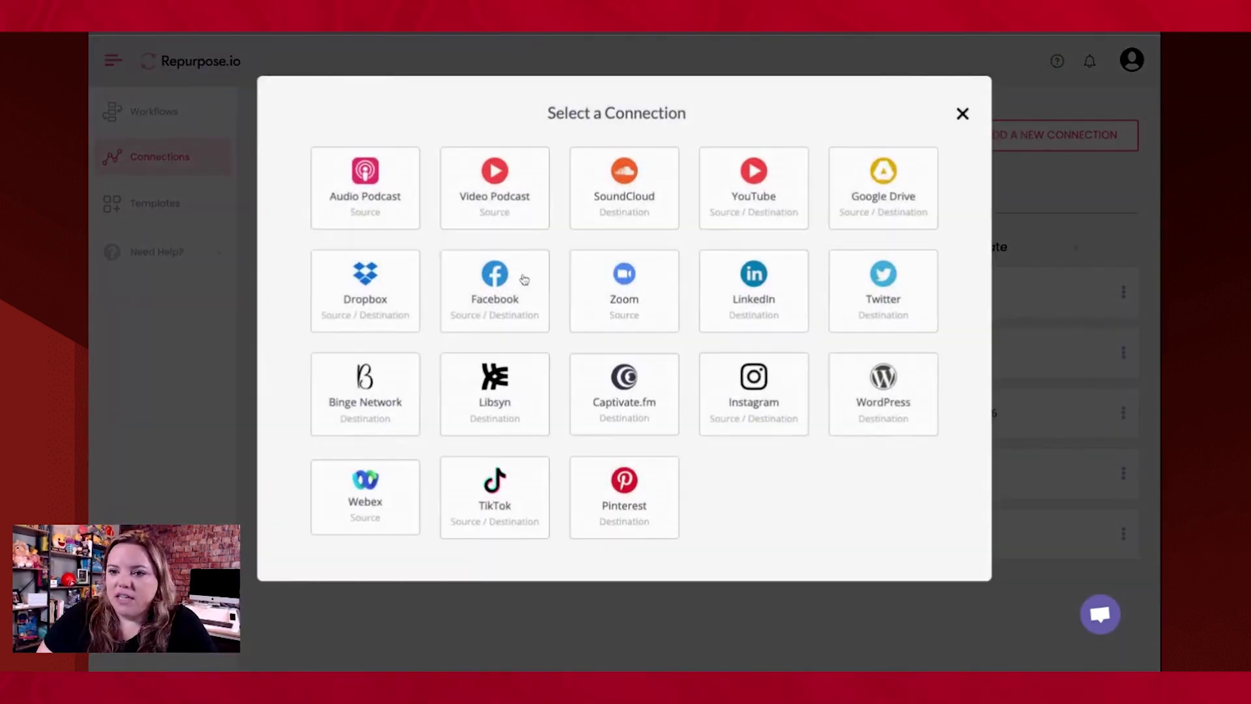
click(524, 279)
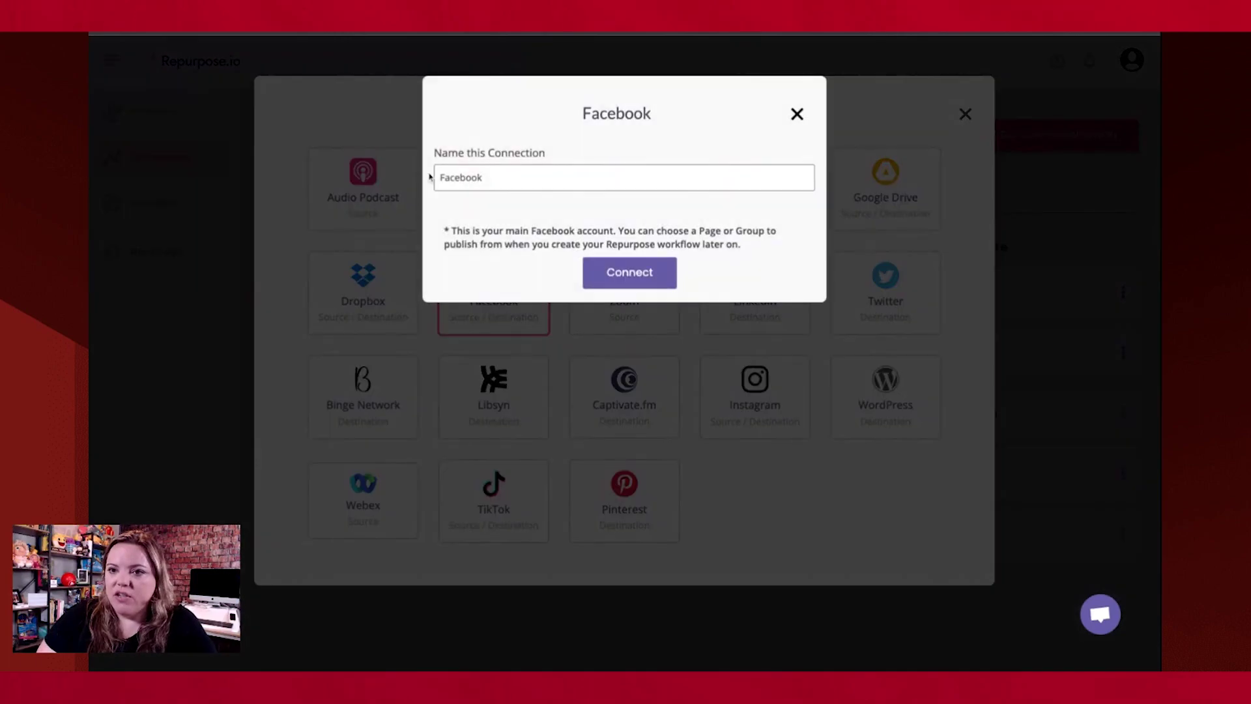
click(441, 177)
text(mrsdesireerose -)
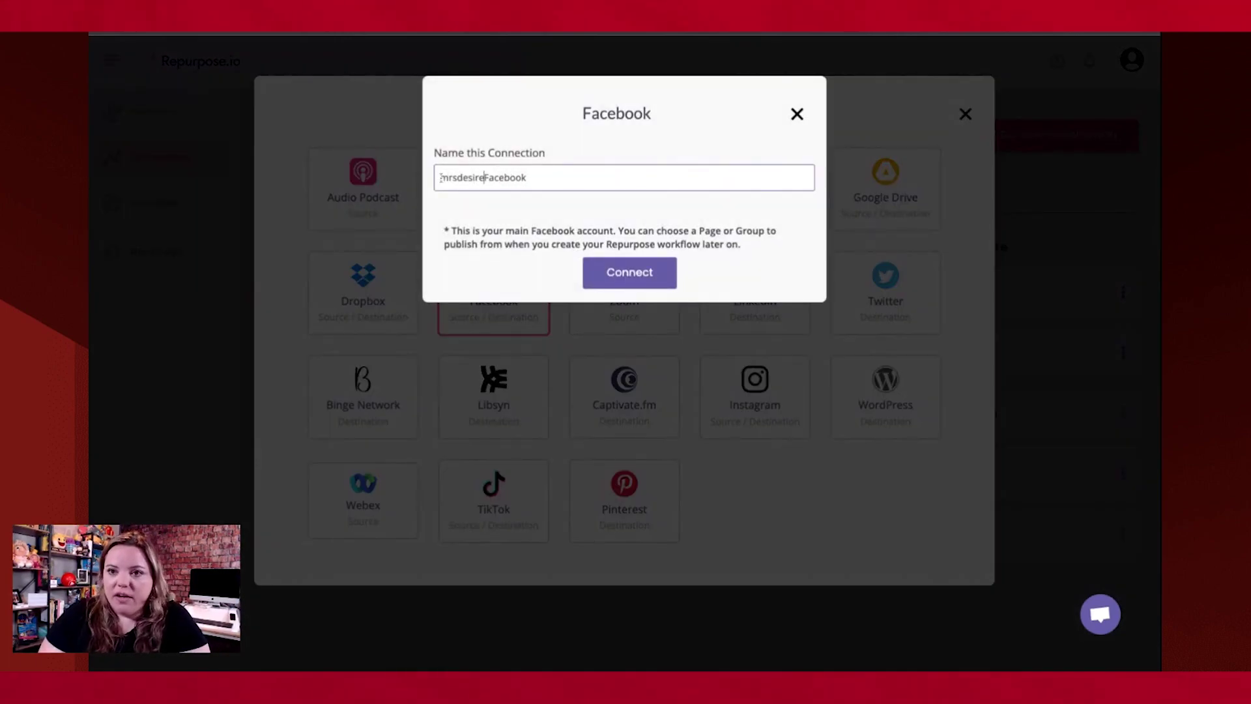
click(638, 283)
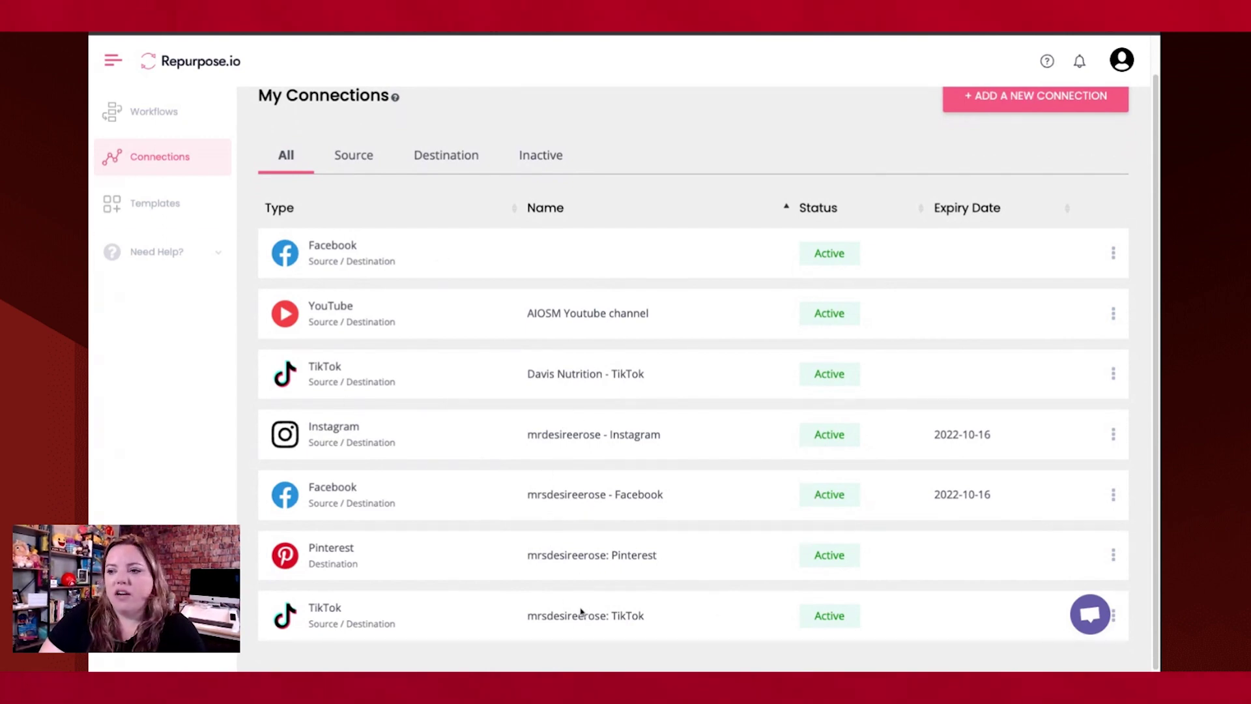
Start a new workflow named with the account handle followed by ': TT > IG Reels'
click(160, 112)
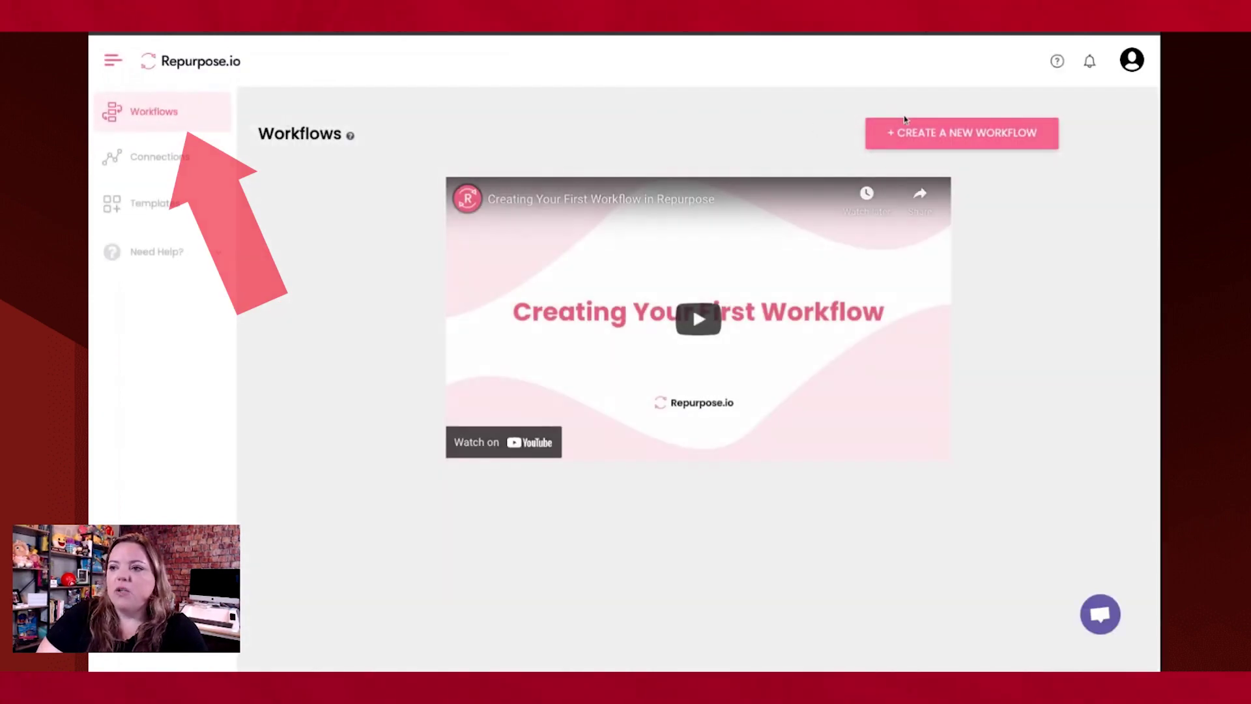
click(934, 141)
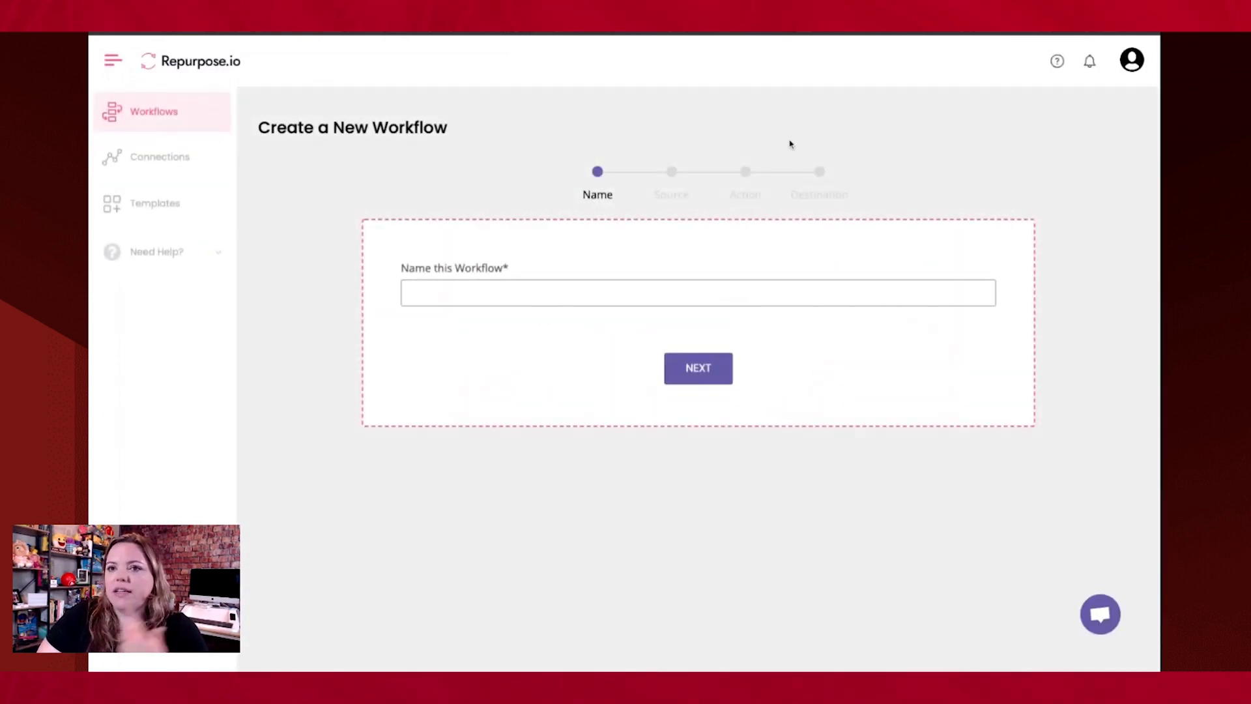
click(489, 291)
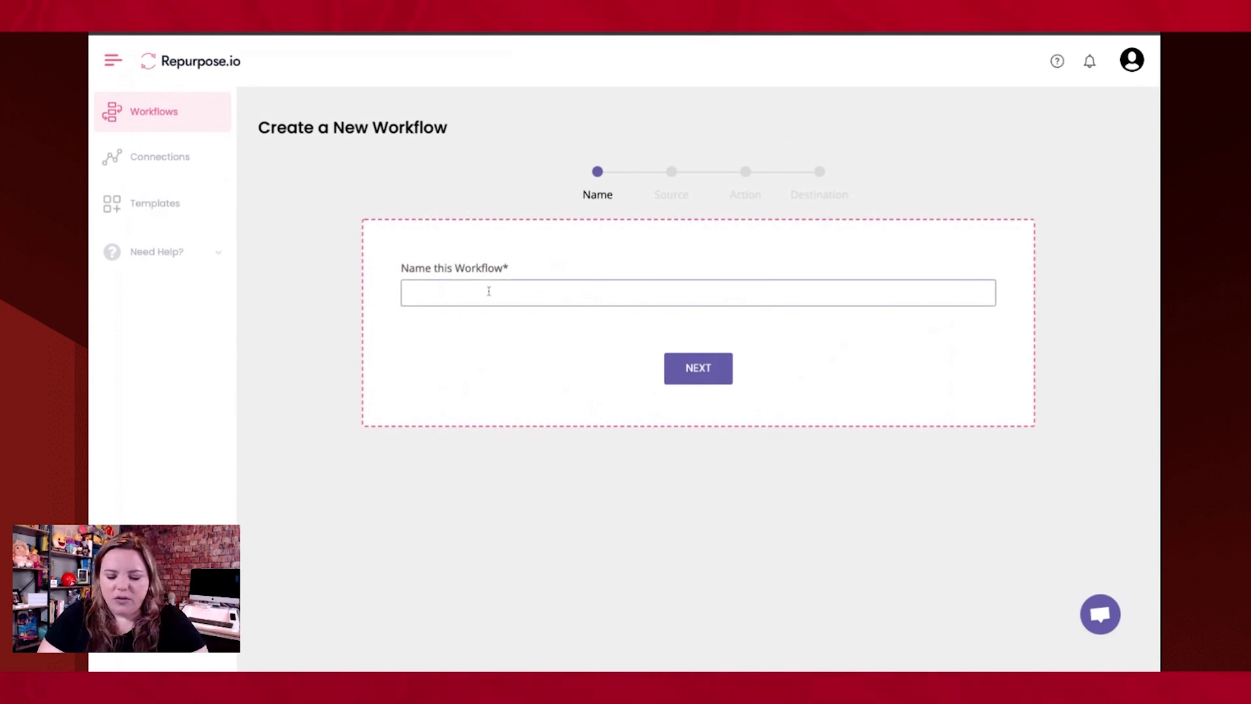
text(mrsdi)
key(BackSpace)
key(BackSpace)
text(di)
text(esiree)
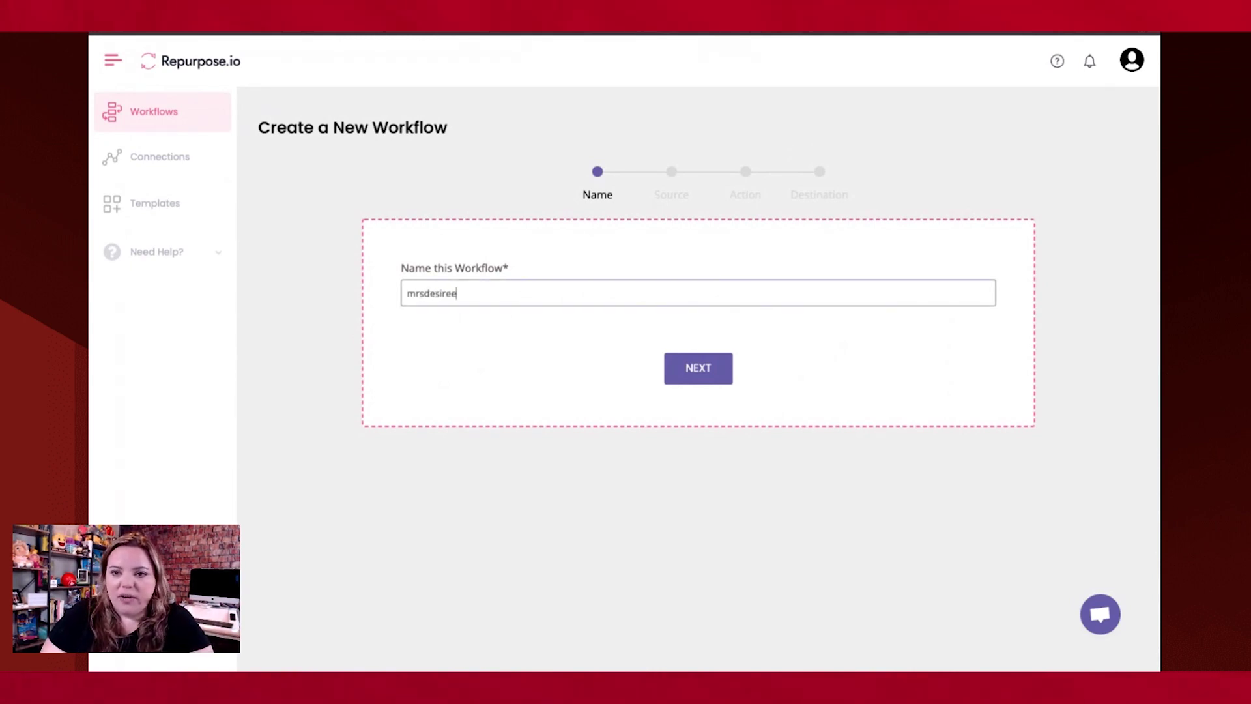
text(:)
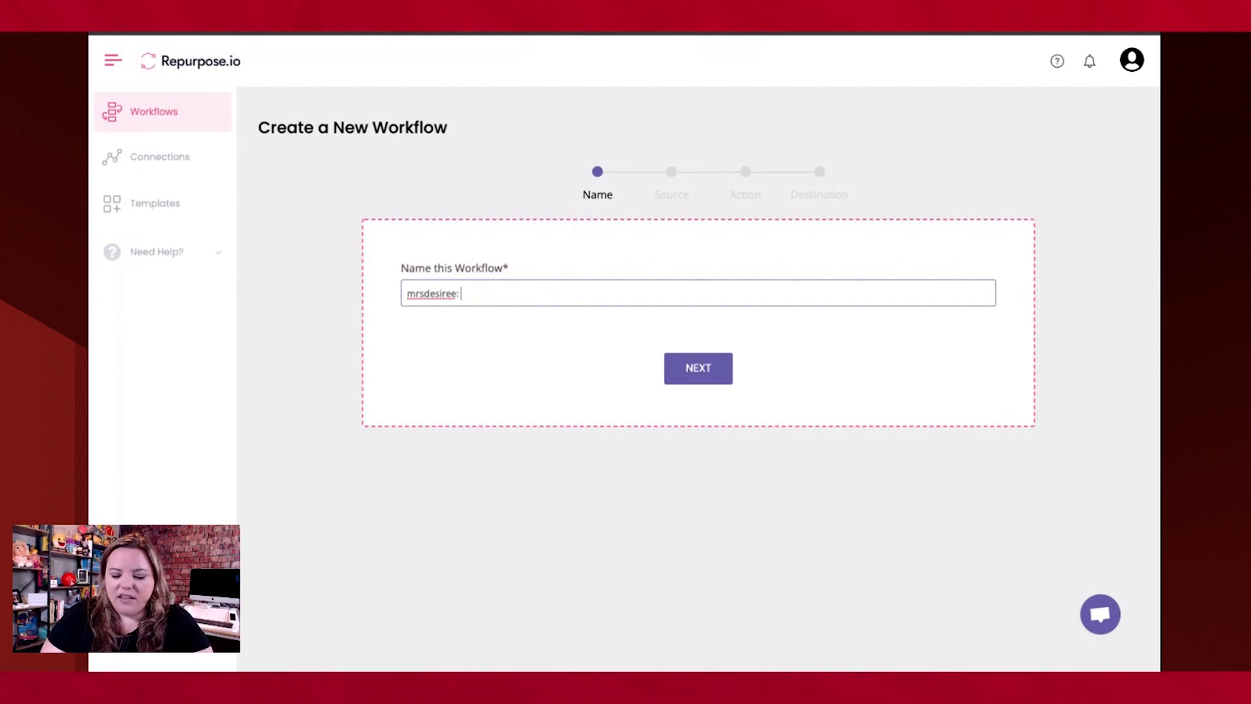
text( TT > IG Reels)
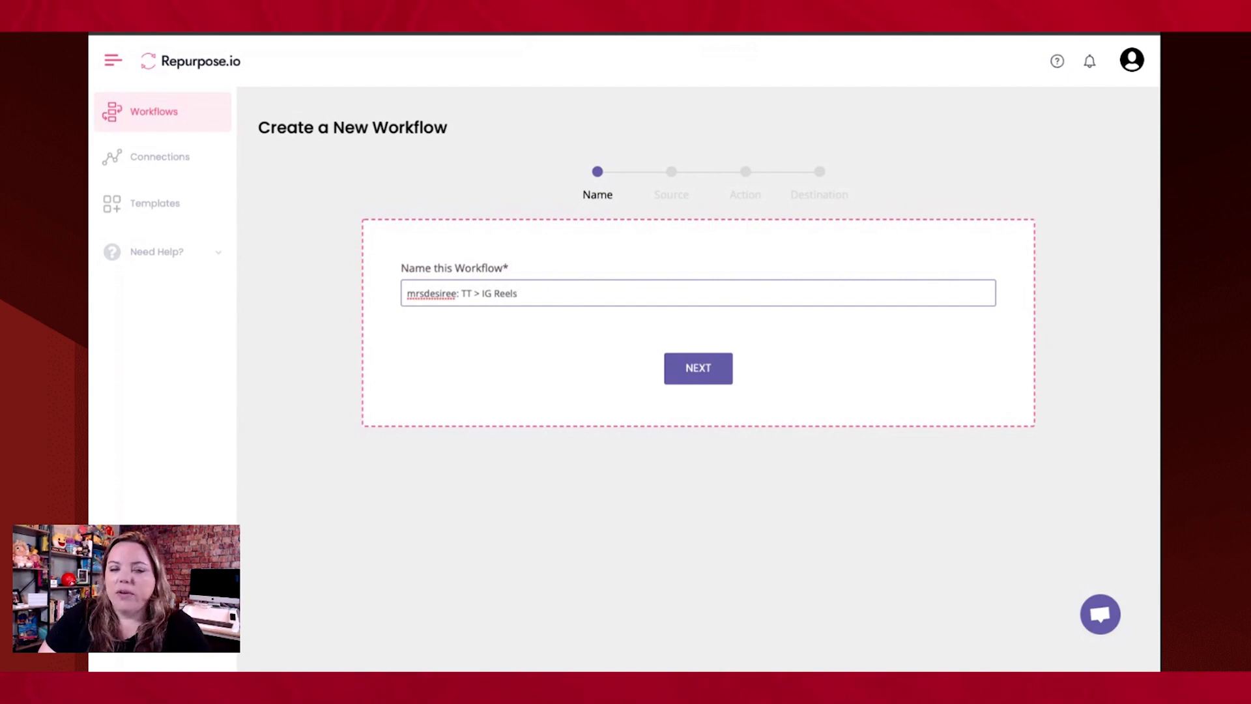
Save the workflow with TikTok source, Full Video upload and the Instagram Reels destination
click(704, 370)
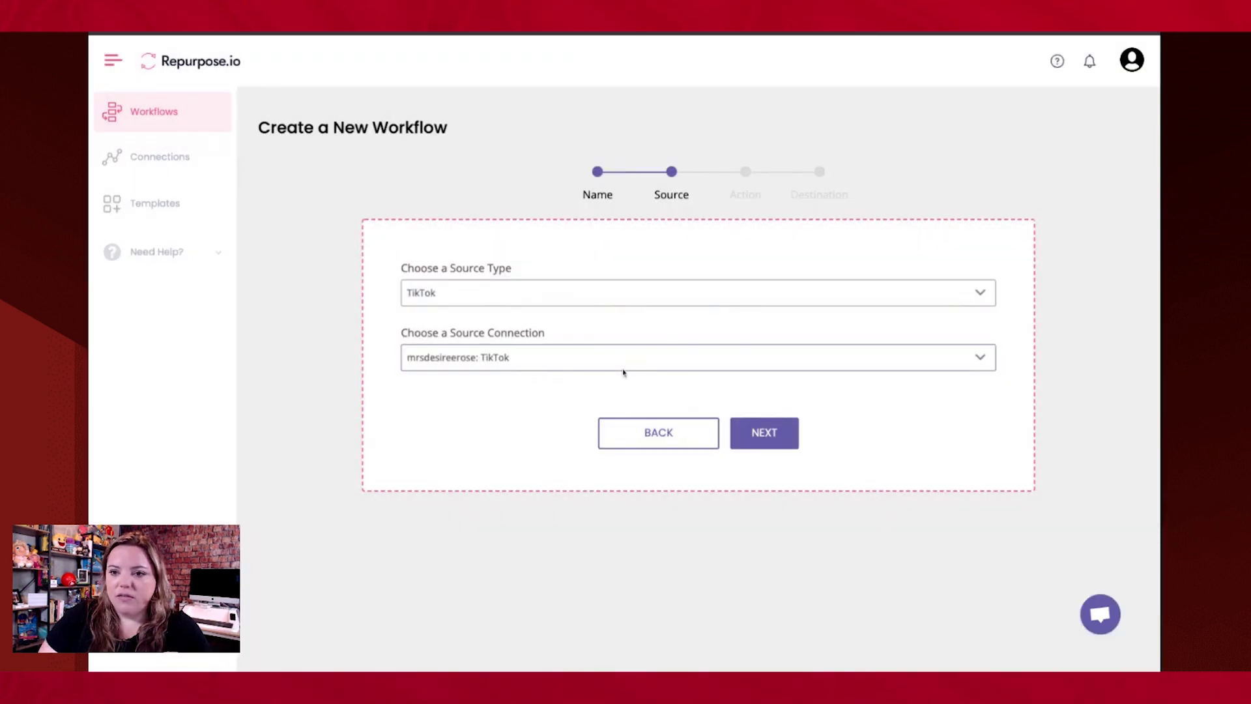
click(759, 443)
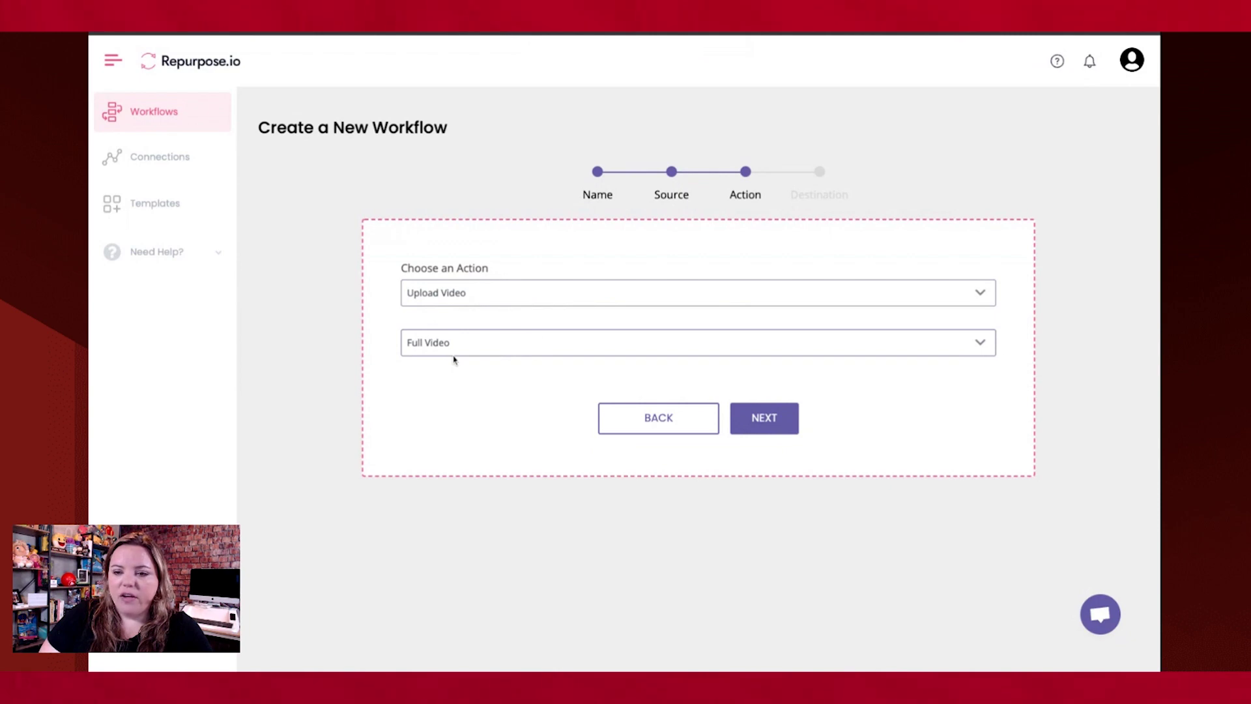
click(776, 422)
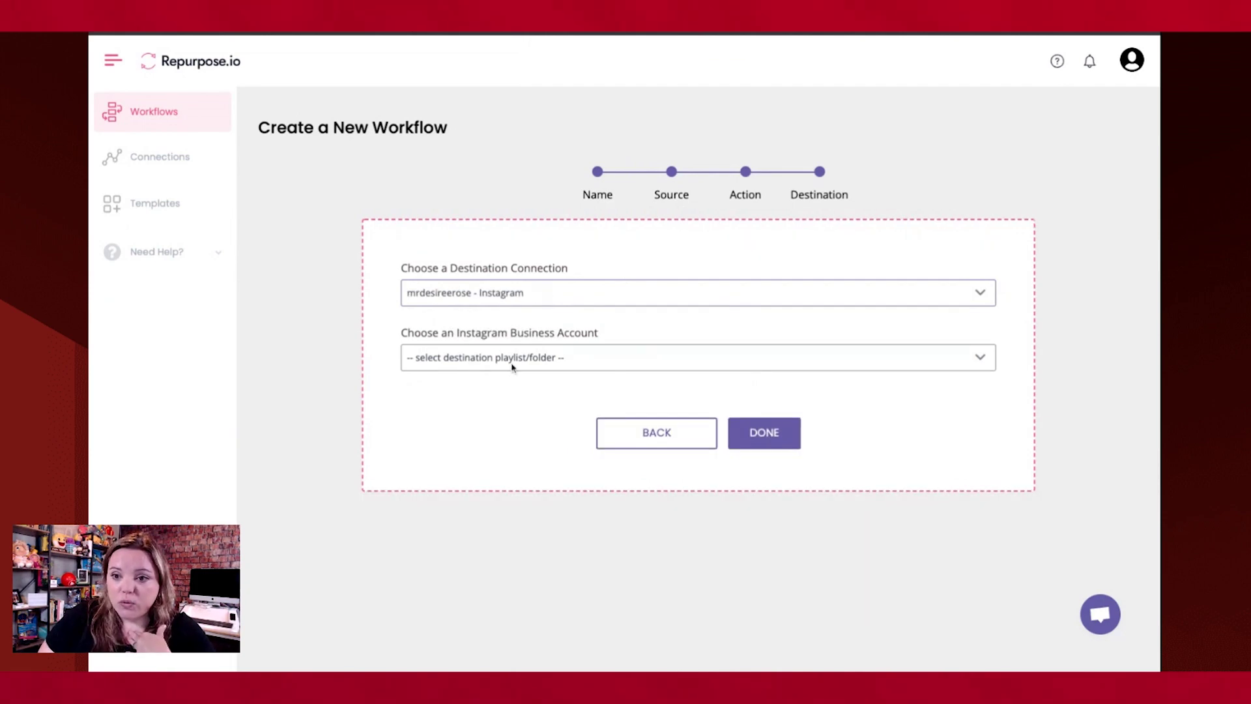
click(510, 365)
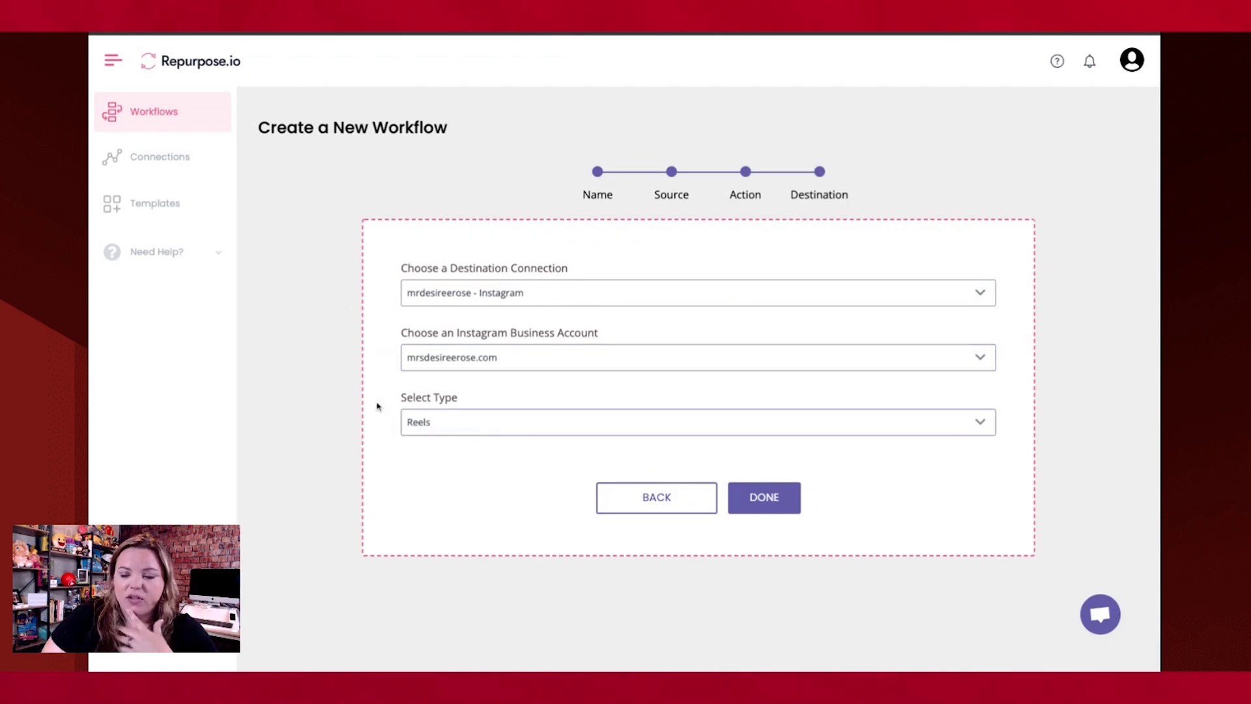
click(768, 510)
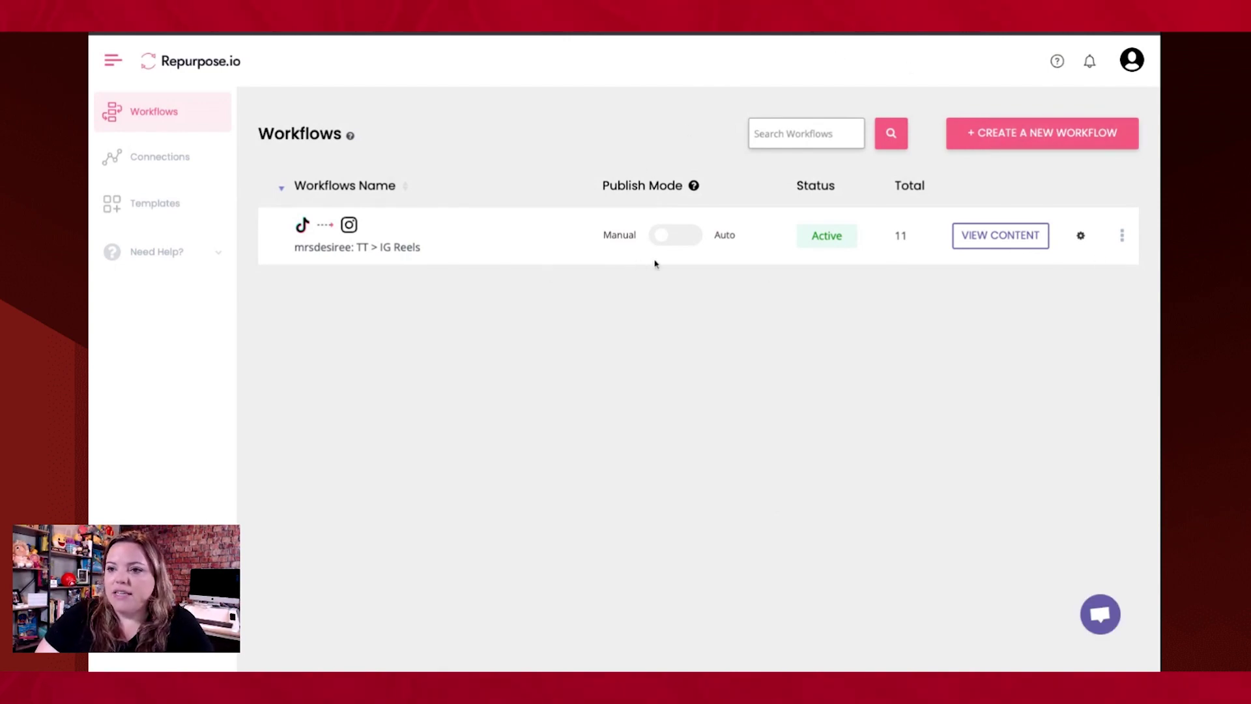
Enable Auto Publish on TT > IG Reels for content dated 18 July 2022 and newer
click(660, 238)
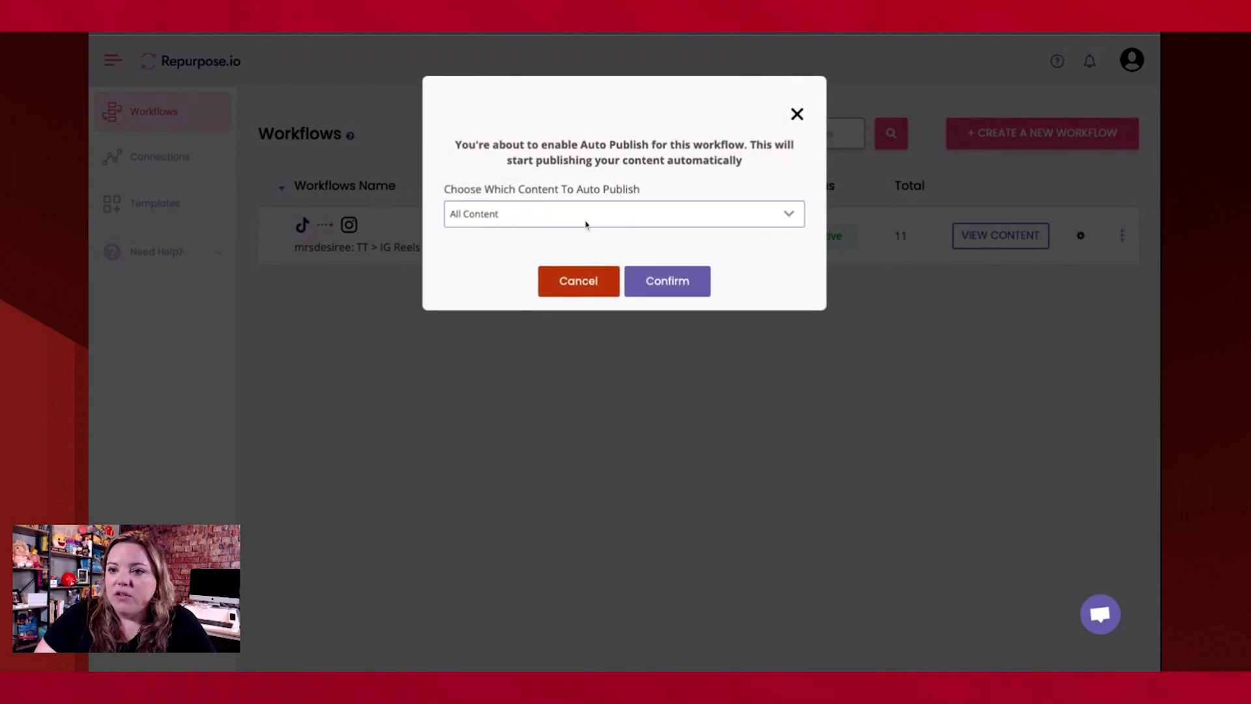
click(578, 276)
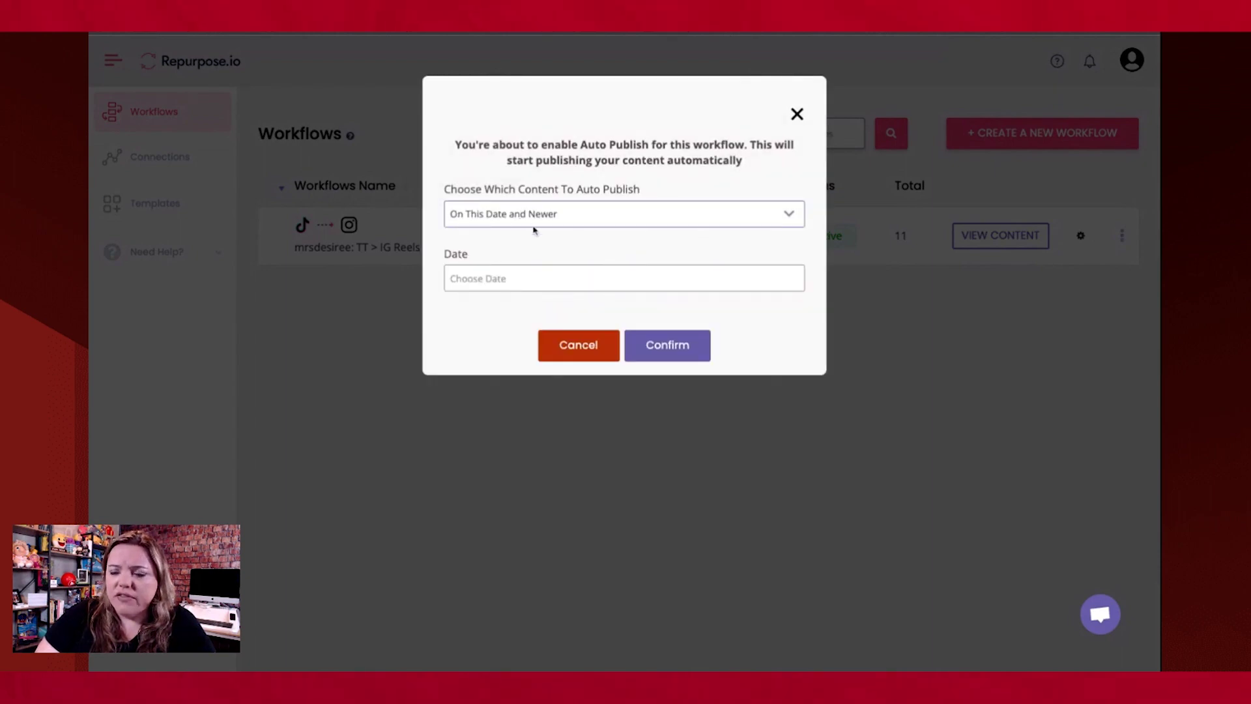
click(515, 278)
click(483, 417)
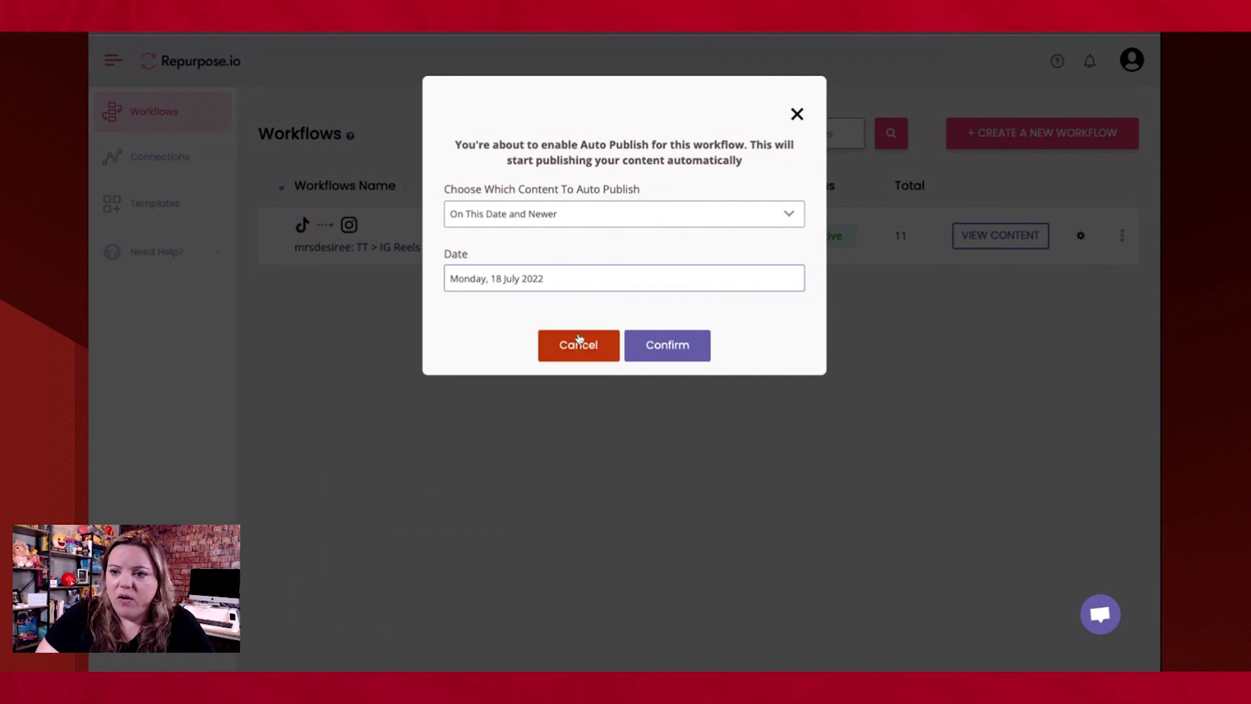
click(667, 345)
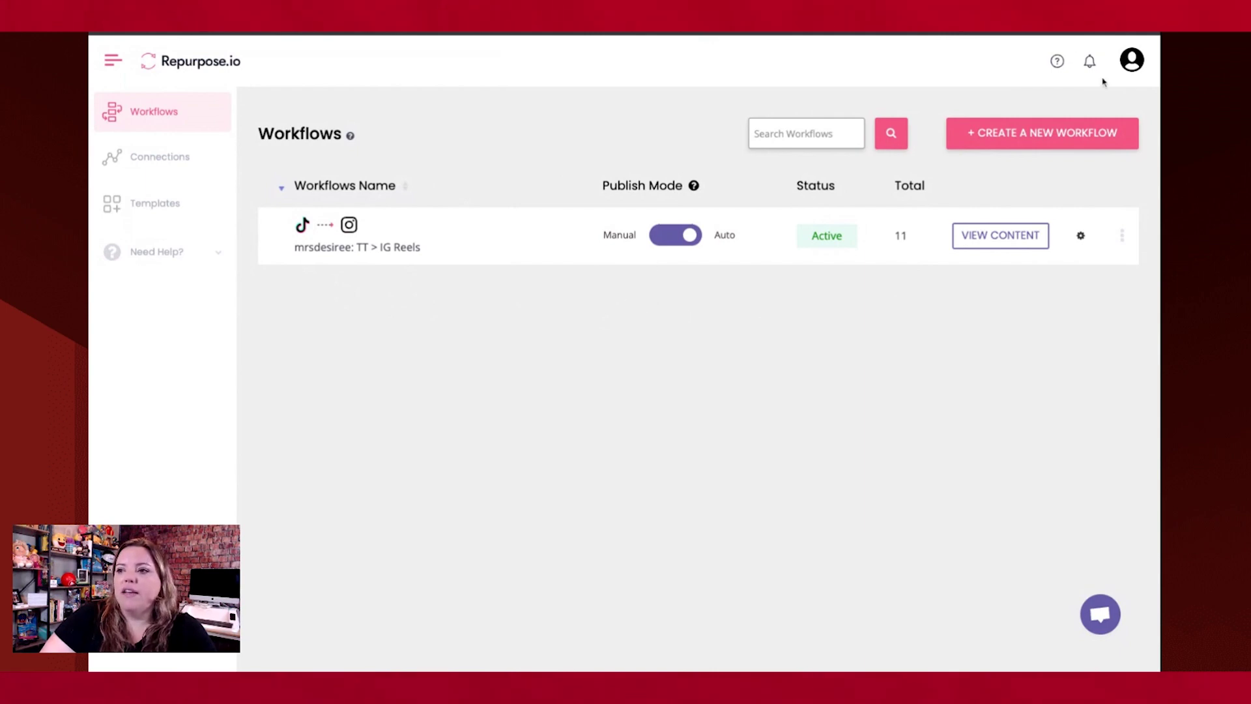
Start another workflow named with the account handle followed by ': TT > FB Page'
click(1034, 139)
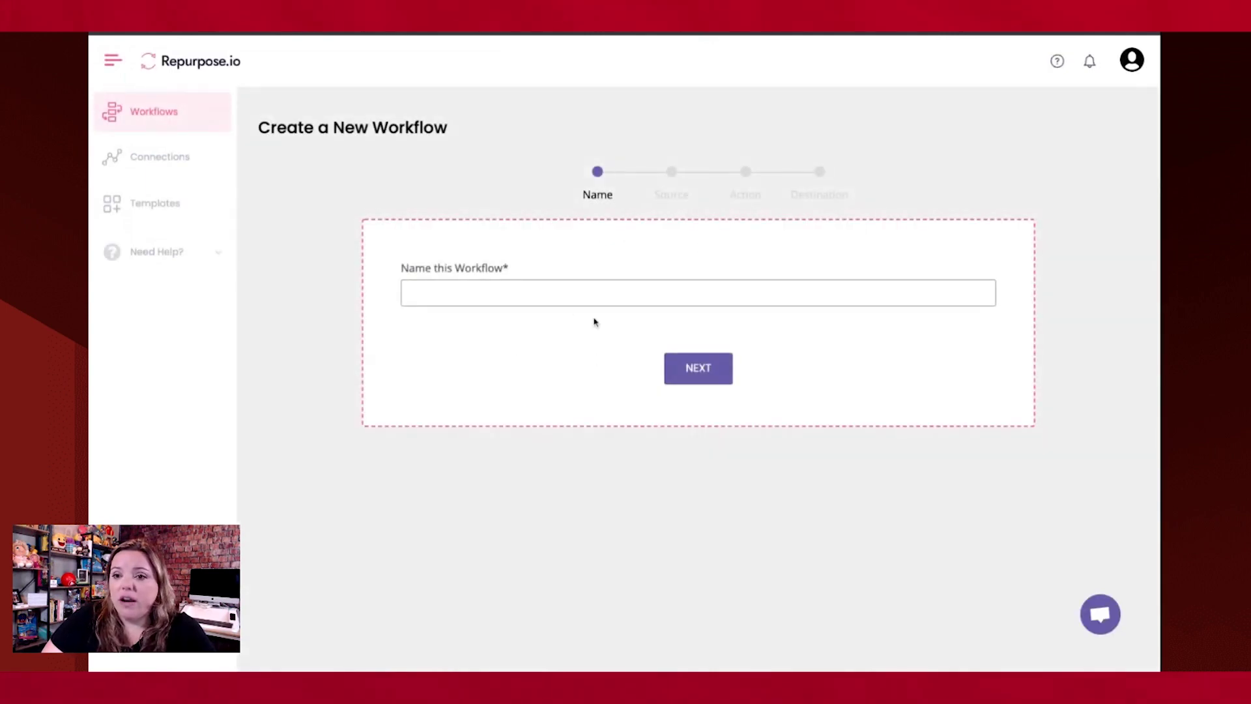
click(528, 294)
text(mrsdesireer)
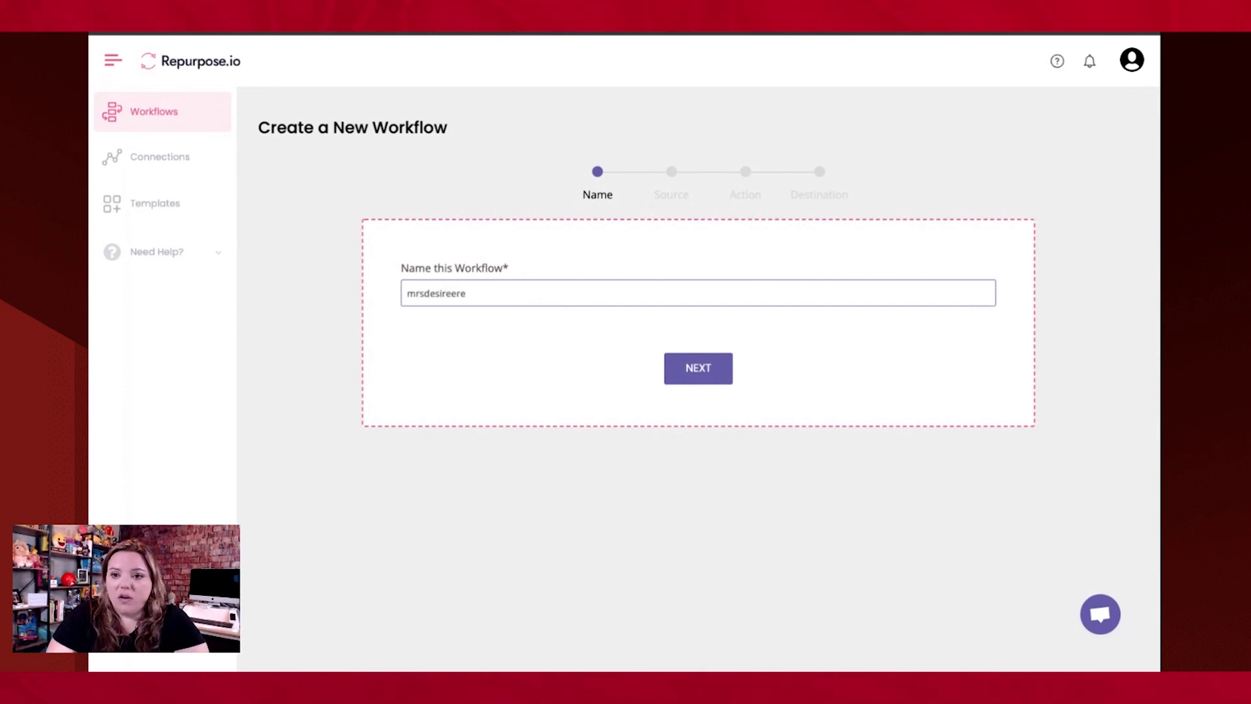
text(osee:)
key(BackSpace)
key(BackSpace)
key(BackSpace)
text(: TT > FB Pag)
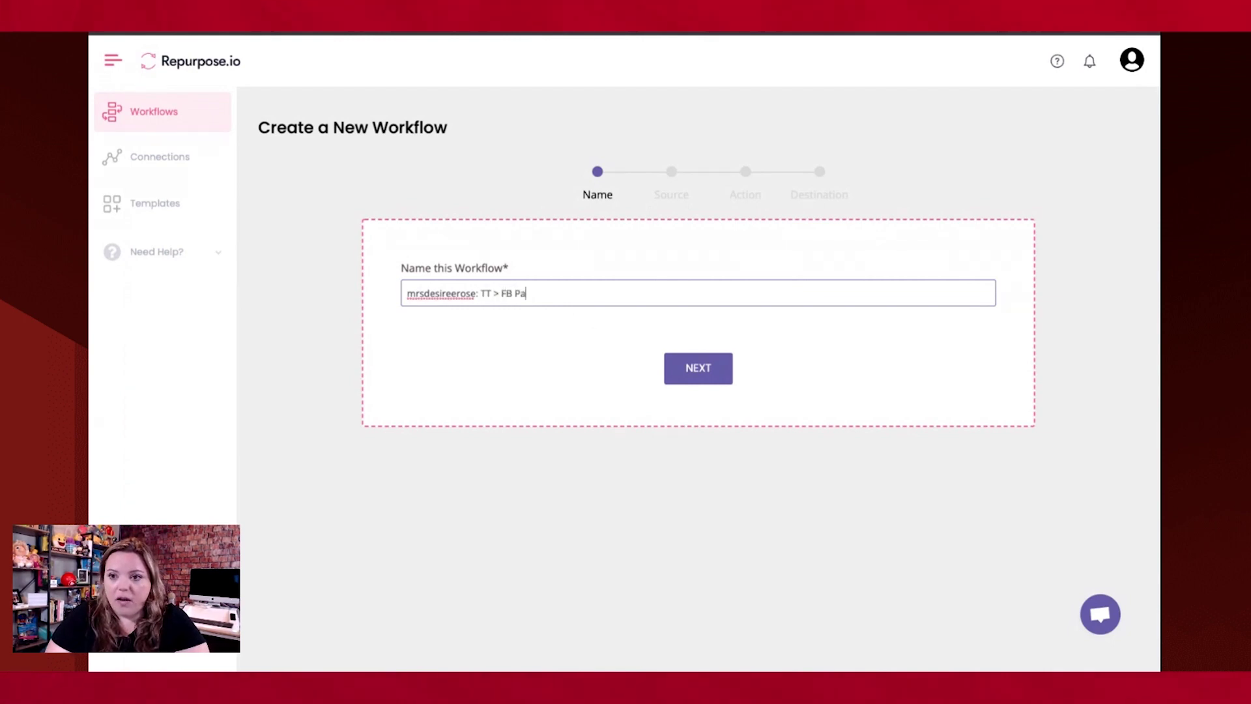
text(e)
Save it with TikTok source, Full Video upload and the Facebook Page destination
key(Return)
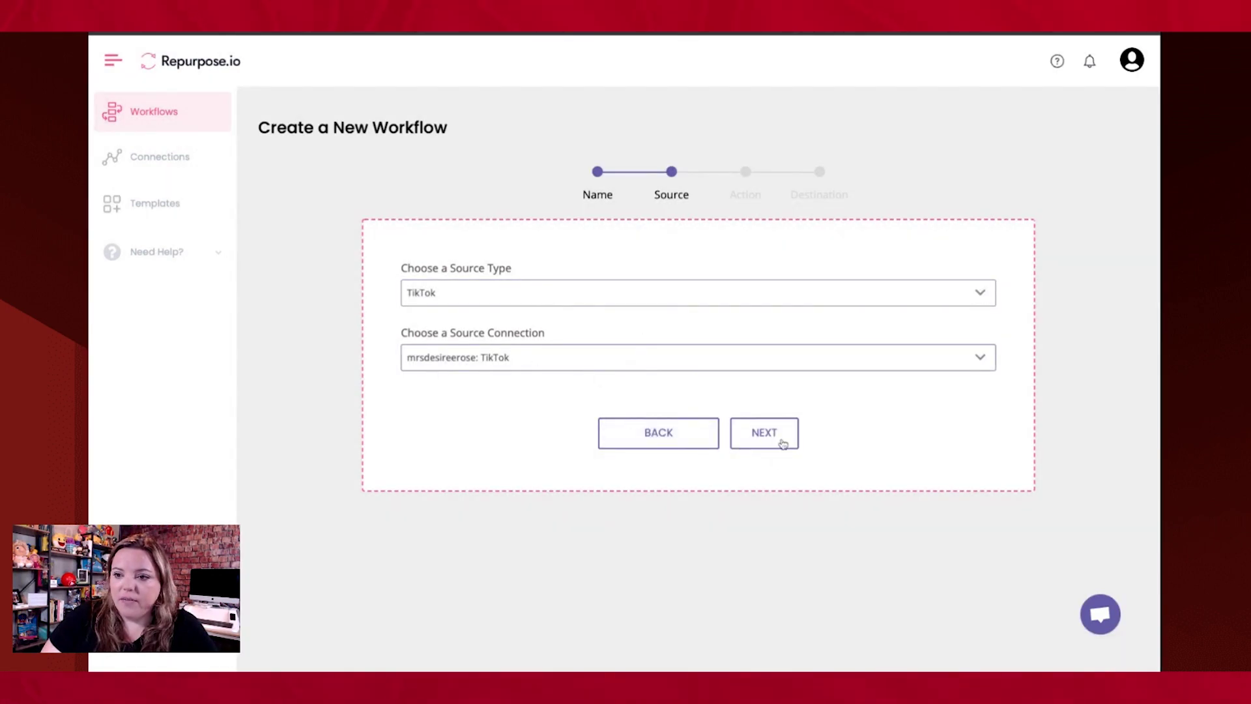
click(782, 444)
click(754, 421)
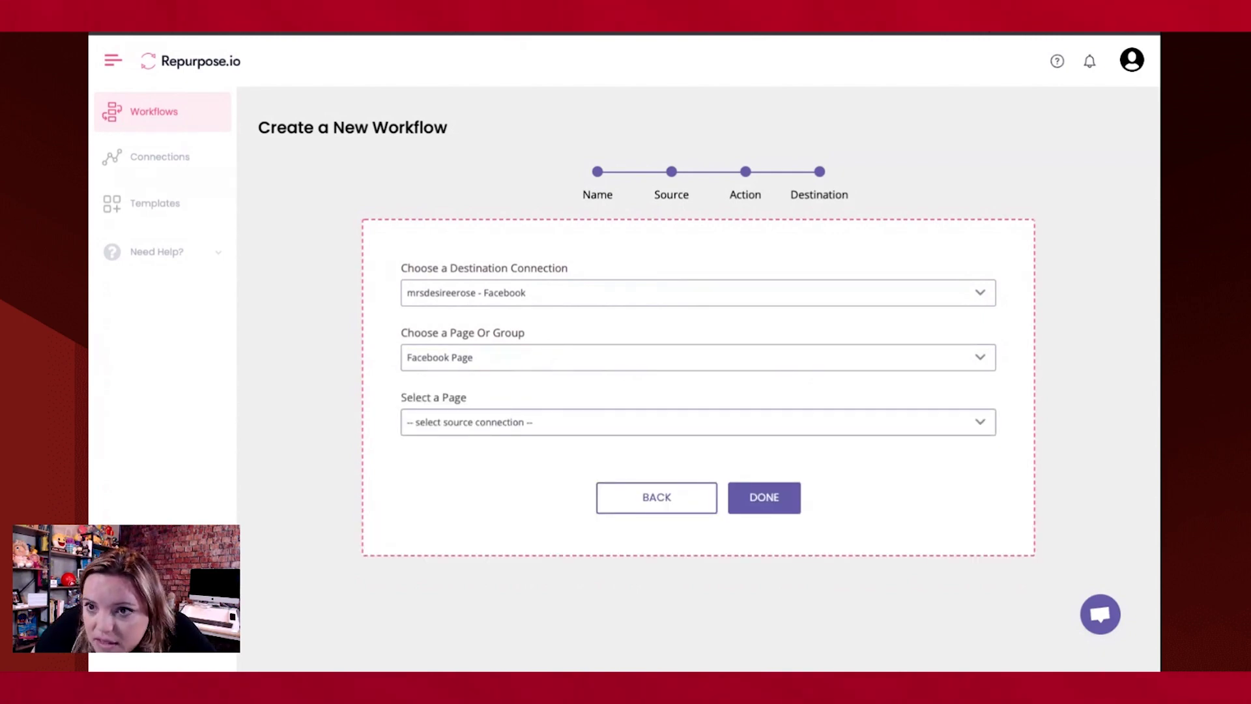
click(768, 502)
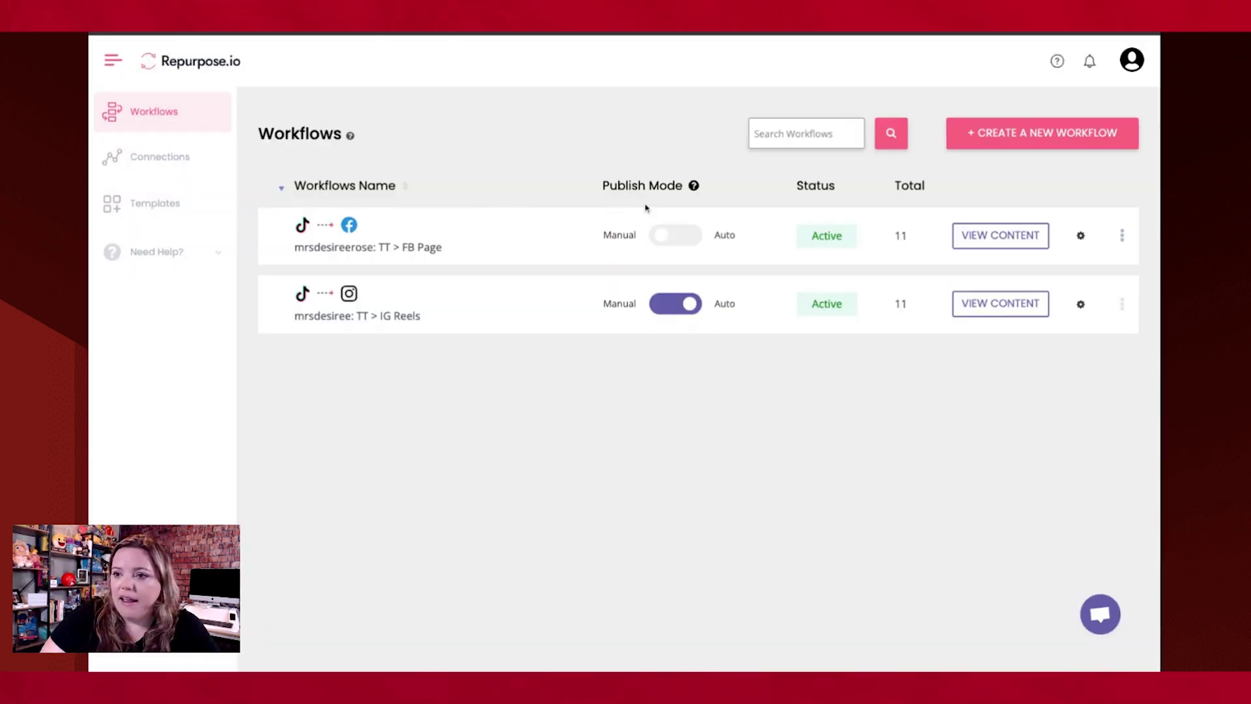
Switch the TT > FB Page workflow to Auto Publish for content from the chosen date onward
click(672, 234)
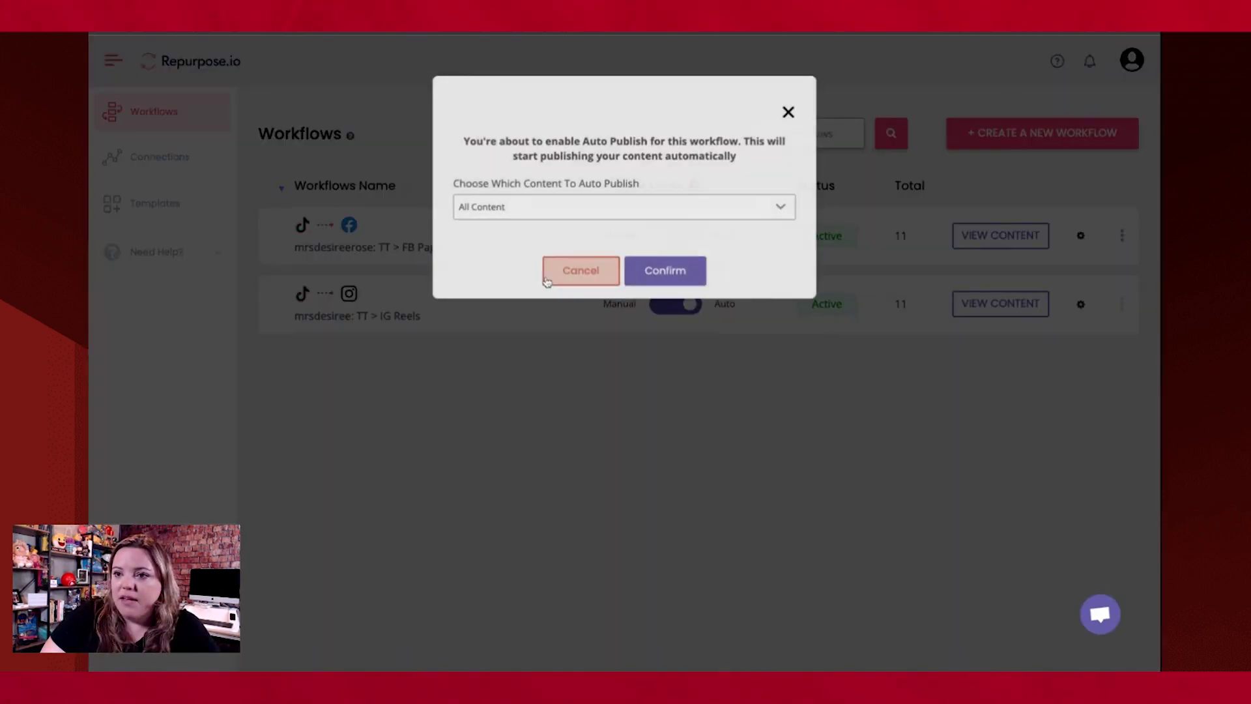
click(522, 213)
click(522, 243)
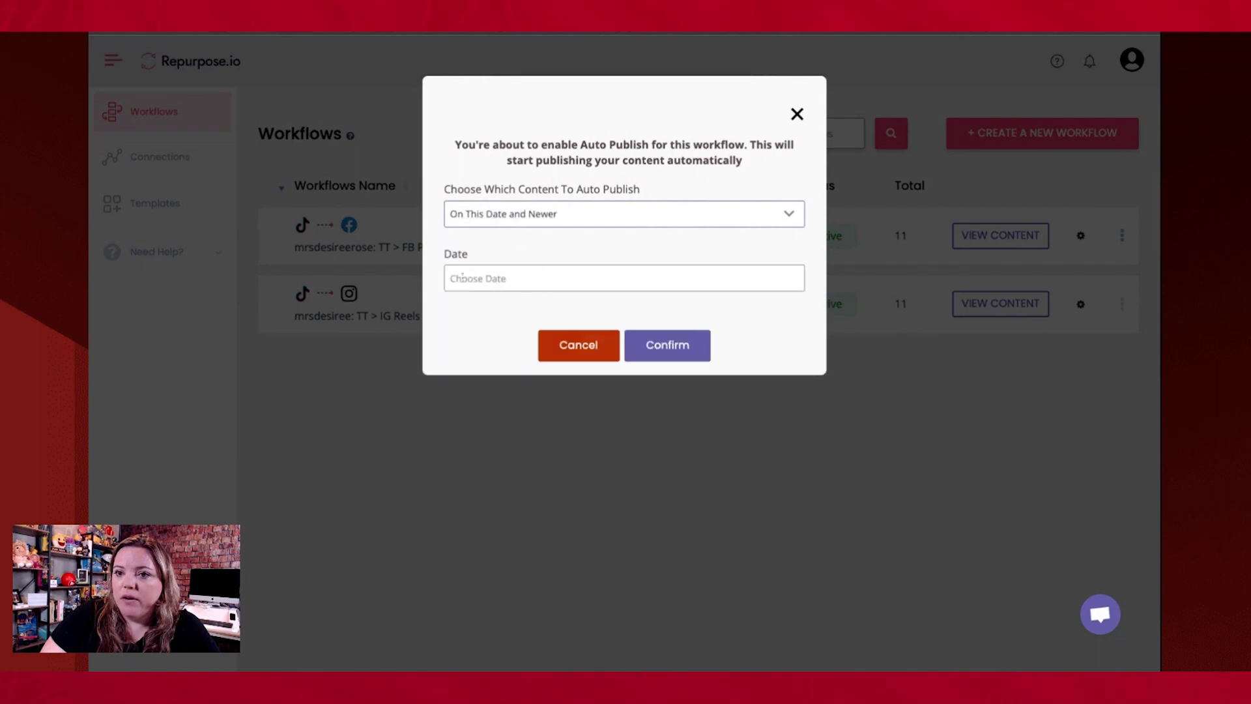
click(521, 276)
click(502, 423)
click(671, 347)
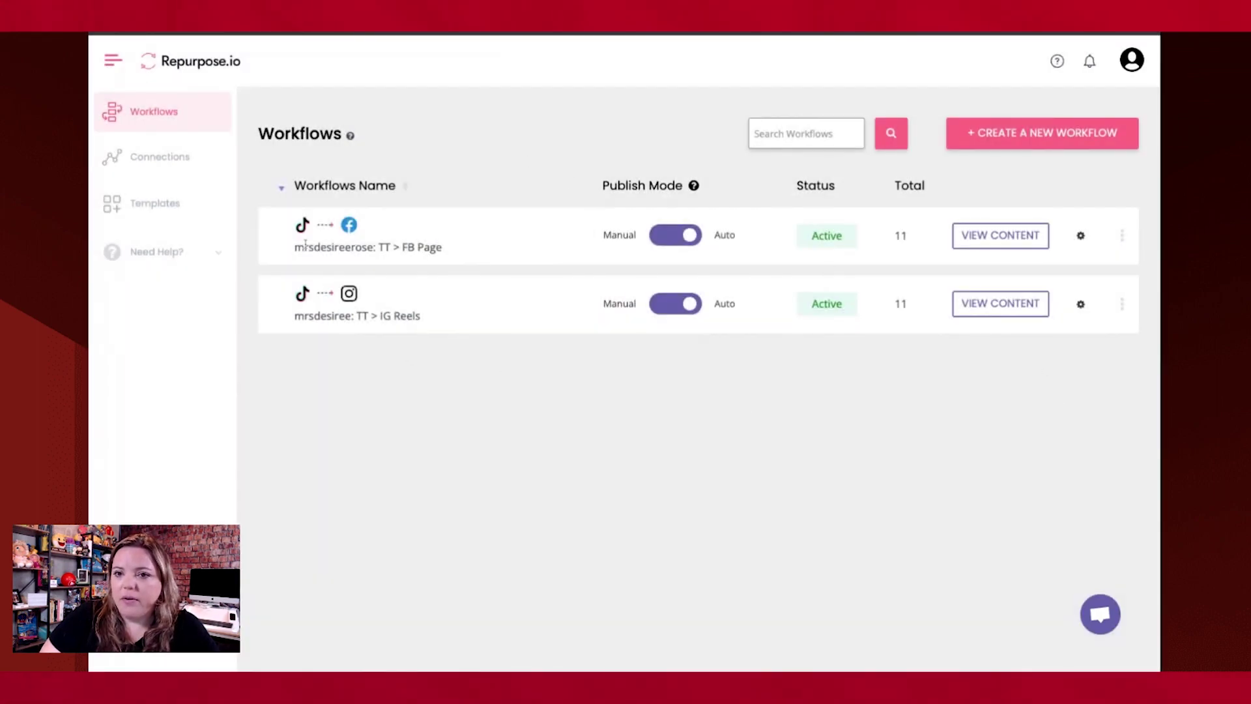
Create a 'TT > Pinterest' workflow posting TikTok videos to a new 'Tiktok Videos' Pinterest board
click(1060, 147)
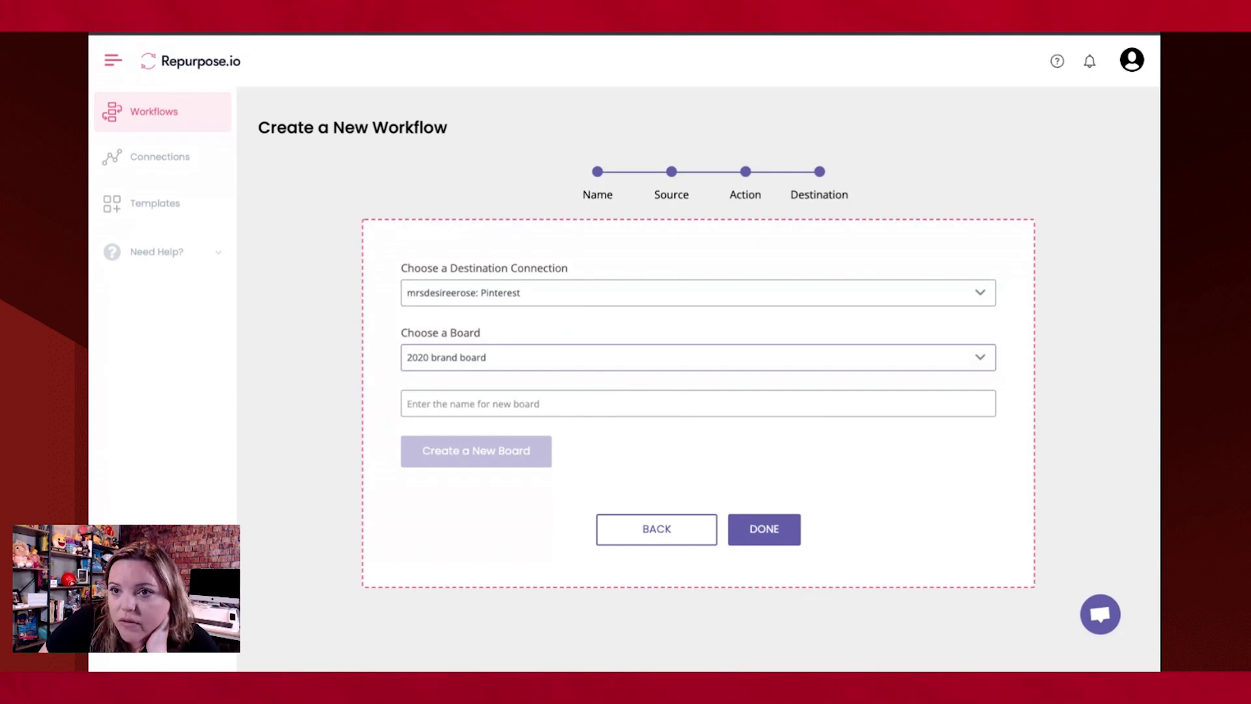
click(674, 464)
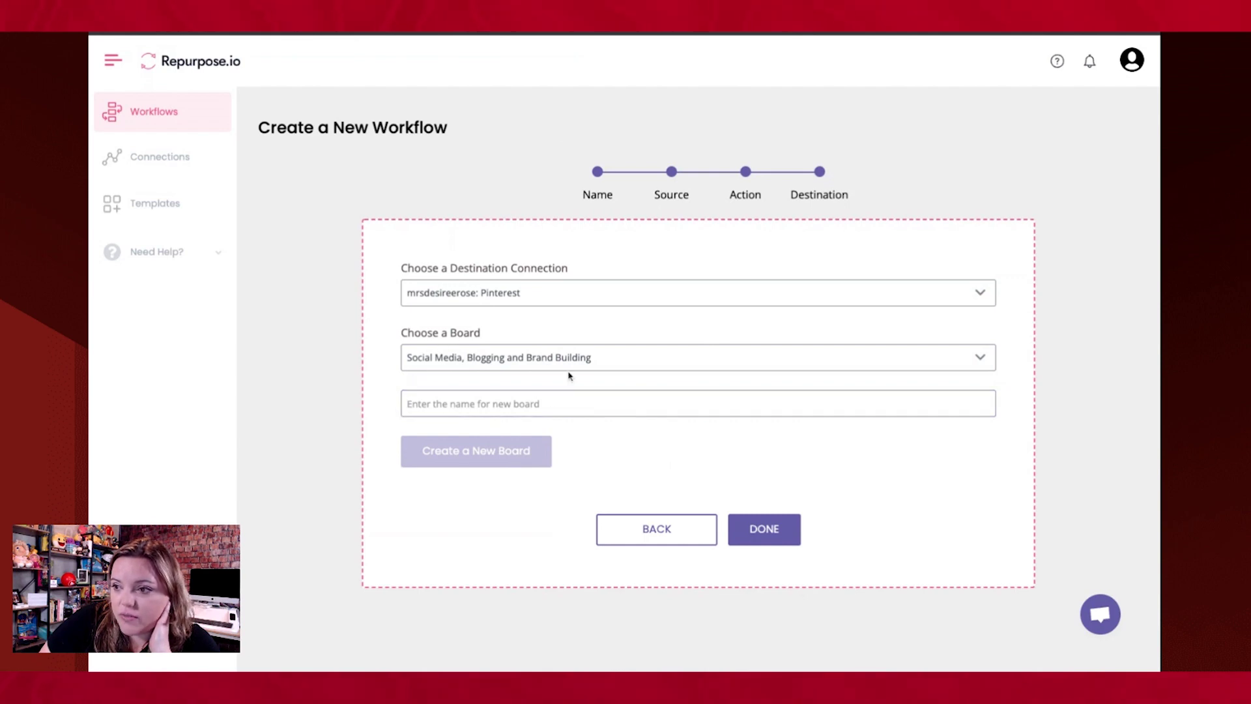
click(603, 415)
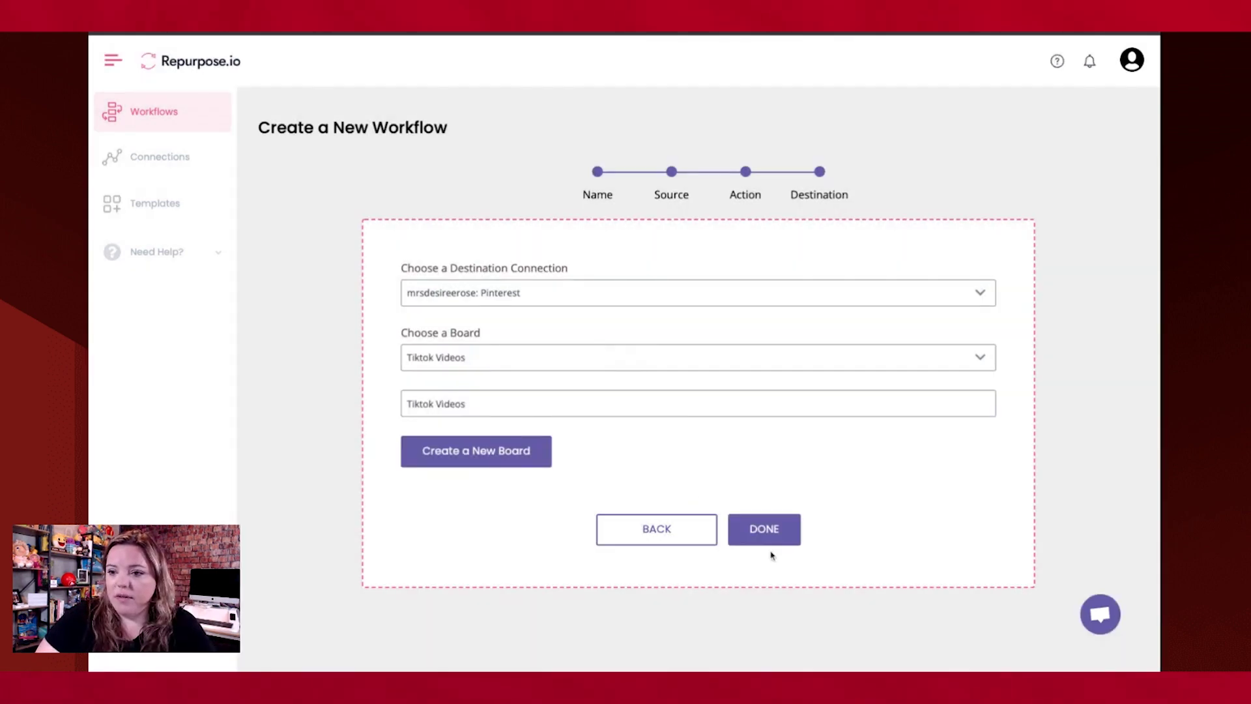
click(767, 528)
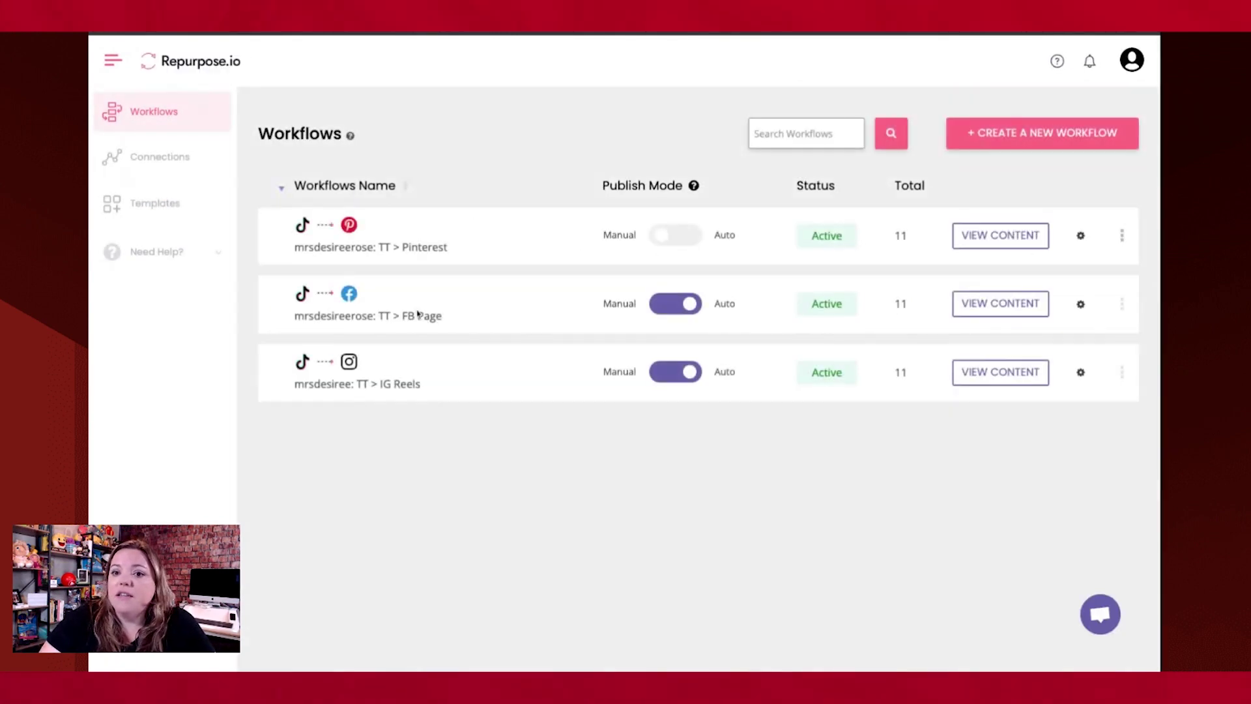
Switch 'TT > Pinterest' to Auto, publishing content from 18 July 2022 onward
click(662, 238)
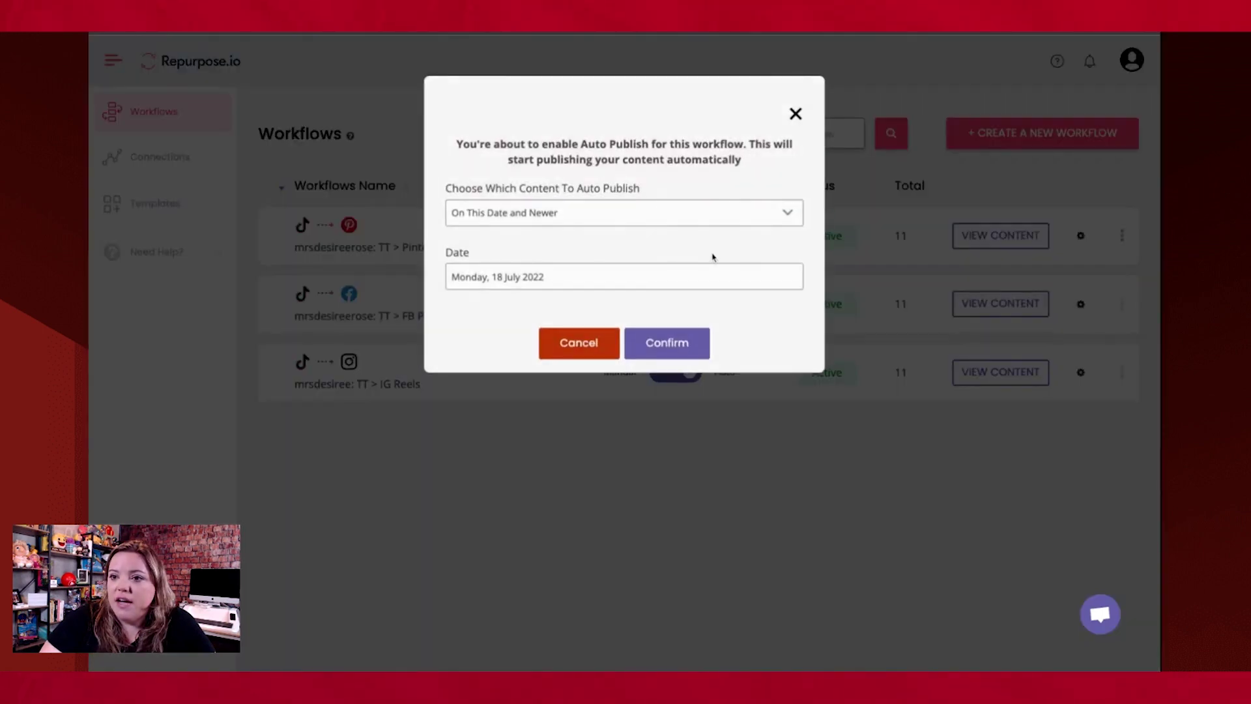
click(684, 348)
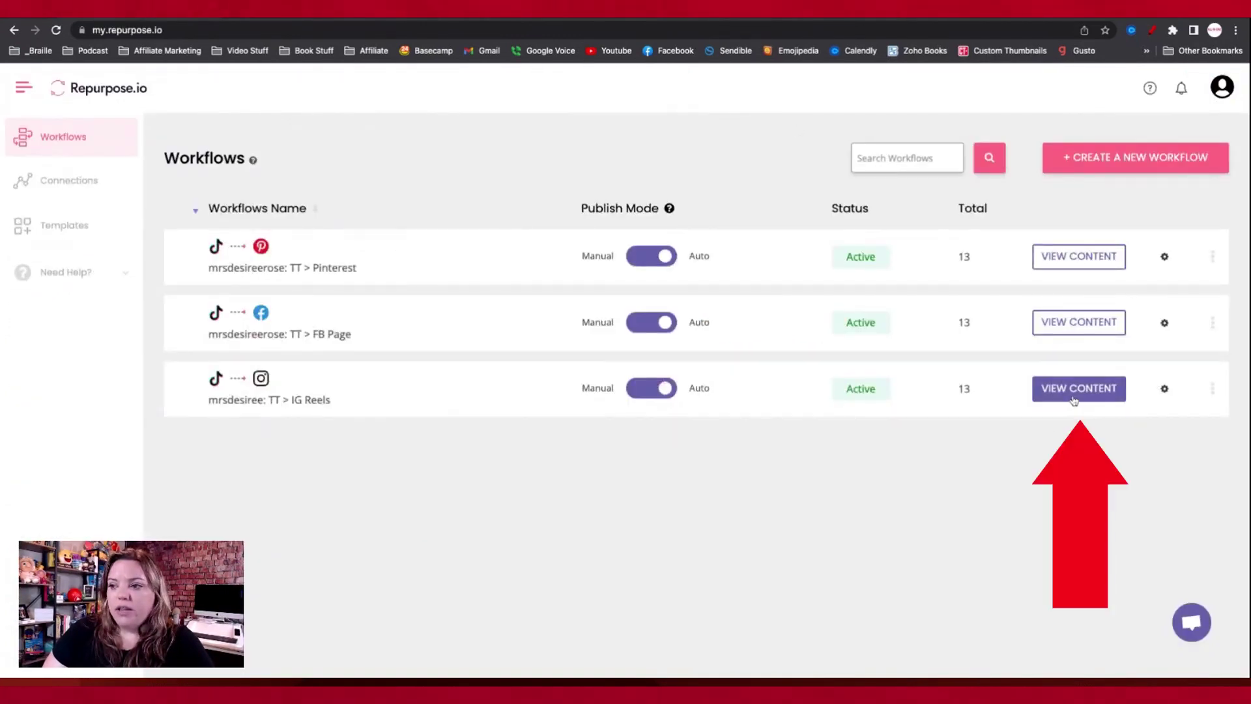
Open the IG Reels workflow's content list and select the trending-audio video's caption and status
click(1074, 399)
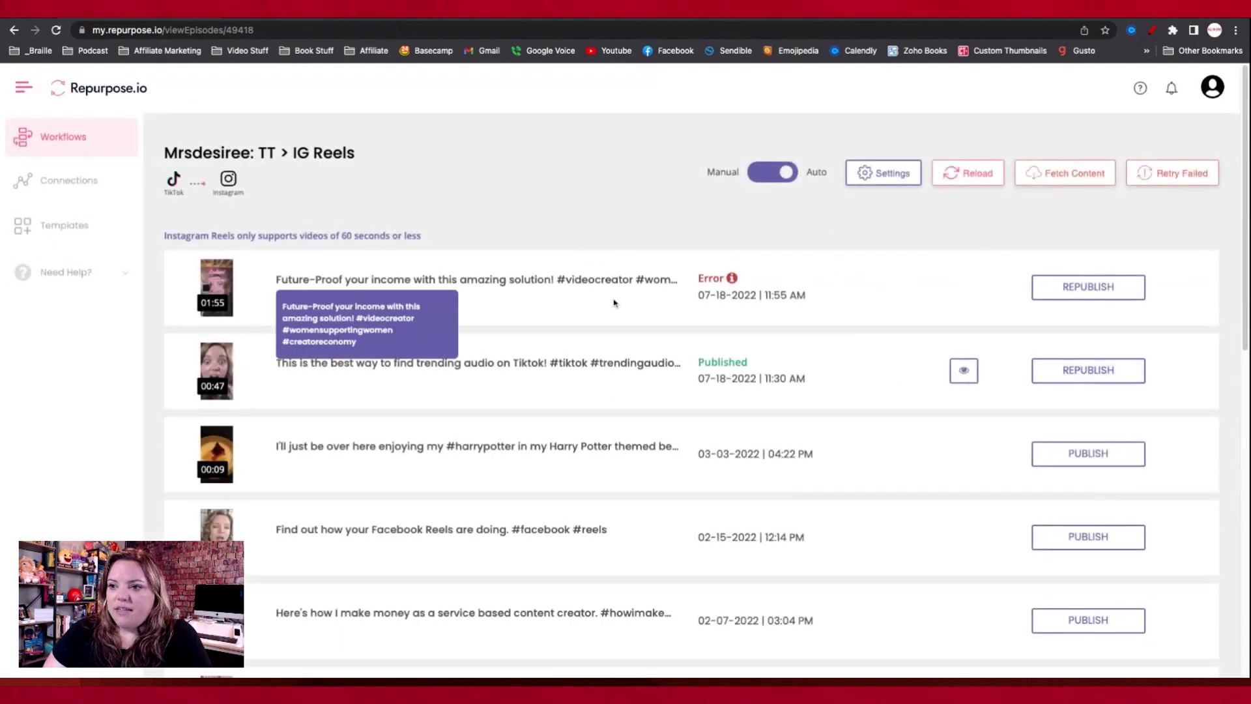
scroll(594, 372, down, 2)
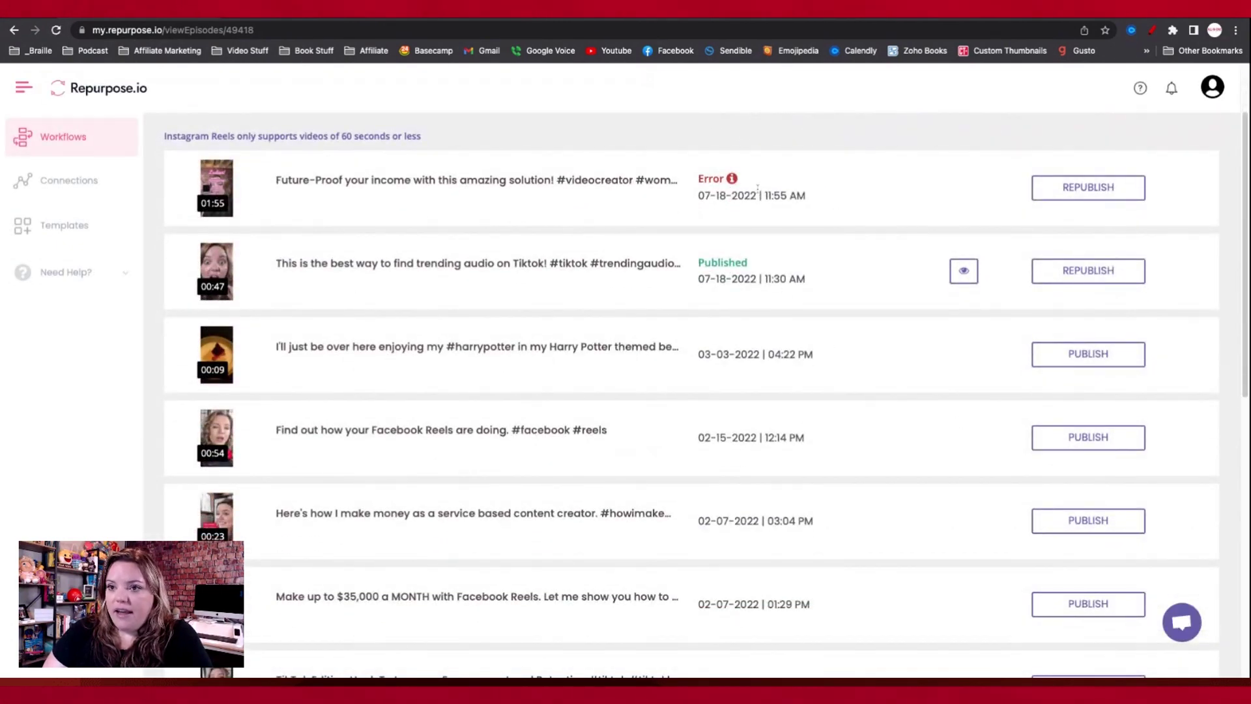
scroll(532, 237, up, 2)
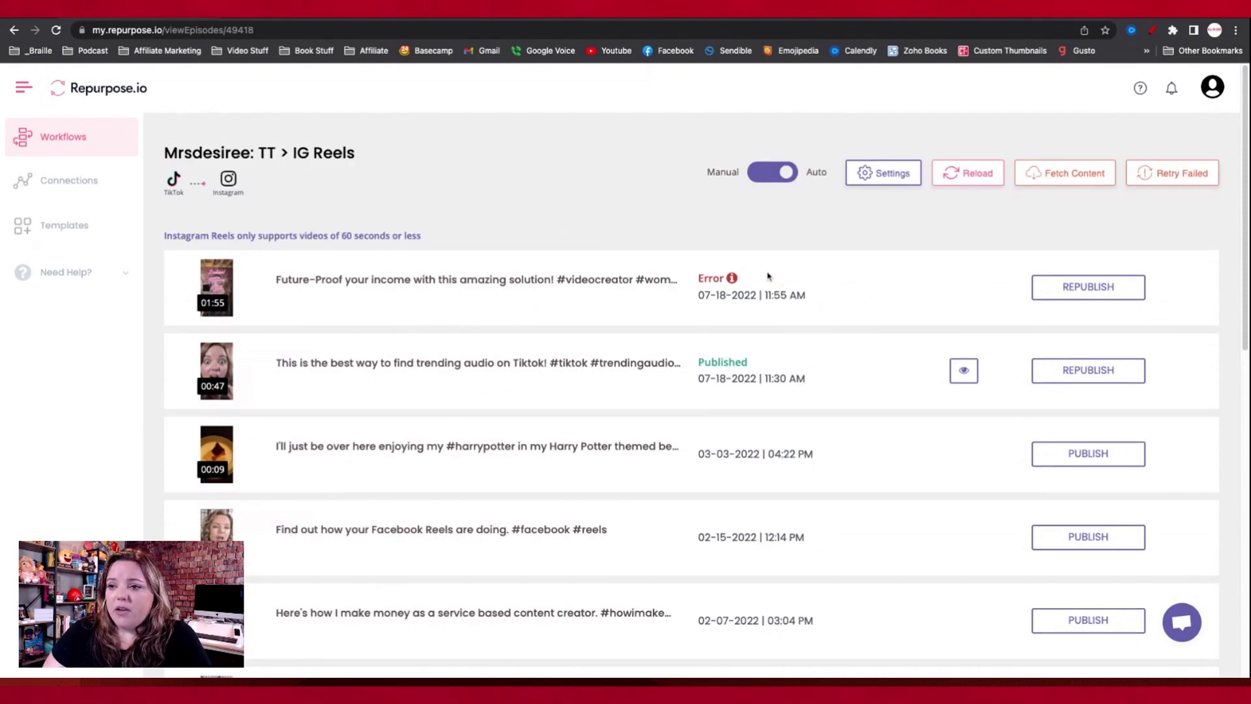
scroll(339, 306, down, 1)
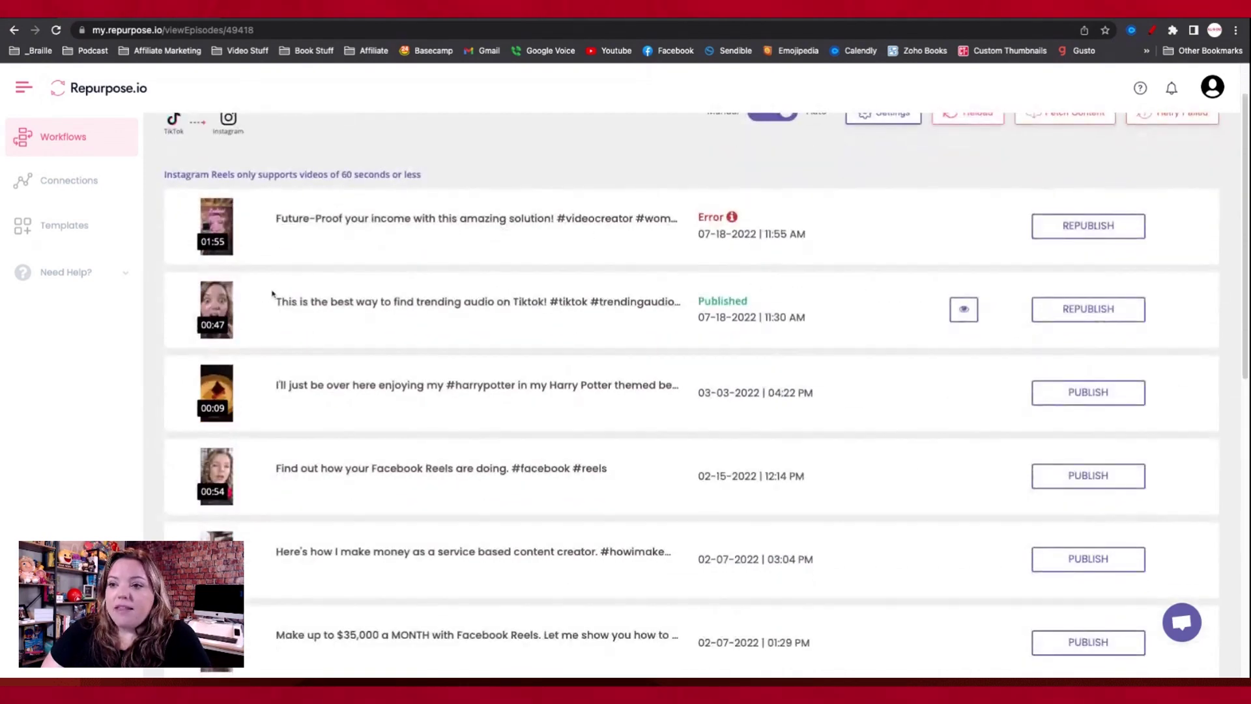
drag(339, 301, 264, 300)
triple_click(264, 300)
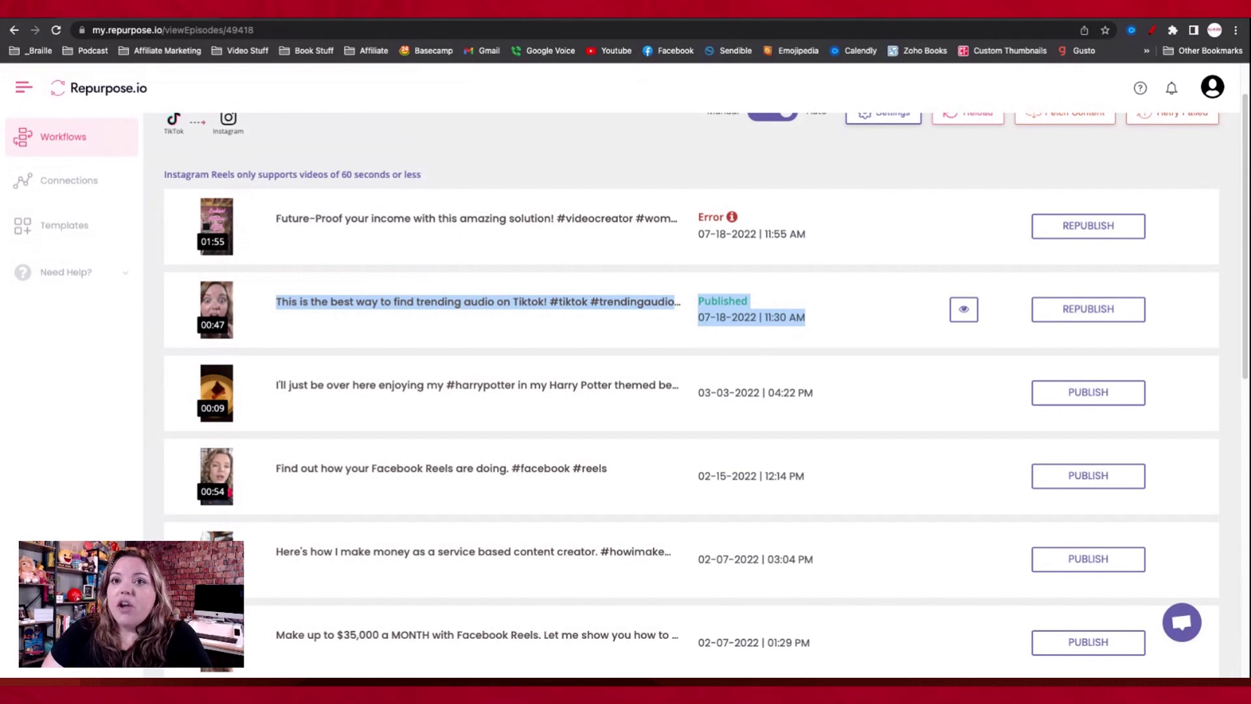
Compare with the TikTok profile, then open the published trending-audio reel on Instagram
key(ctrl+Tab)
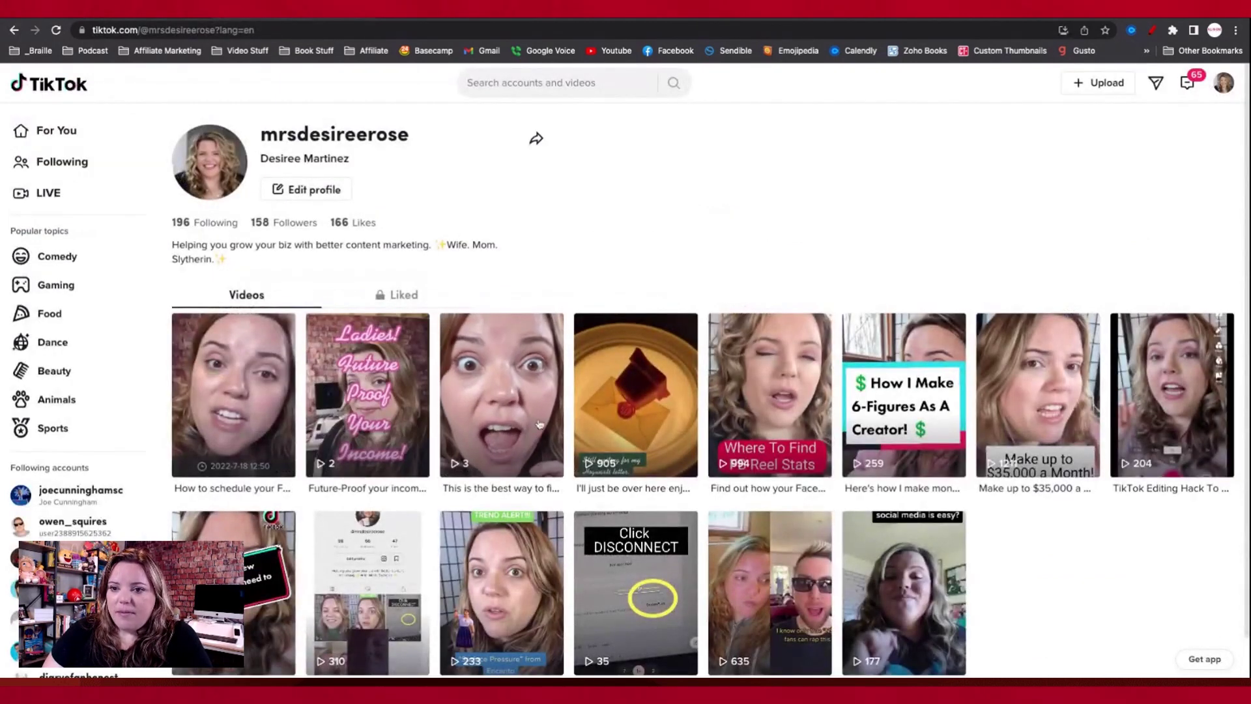
key(ctrl+shift+Tab)
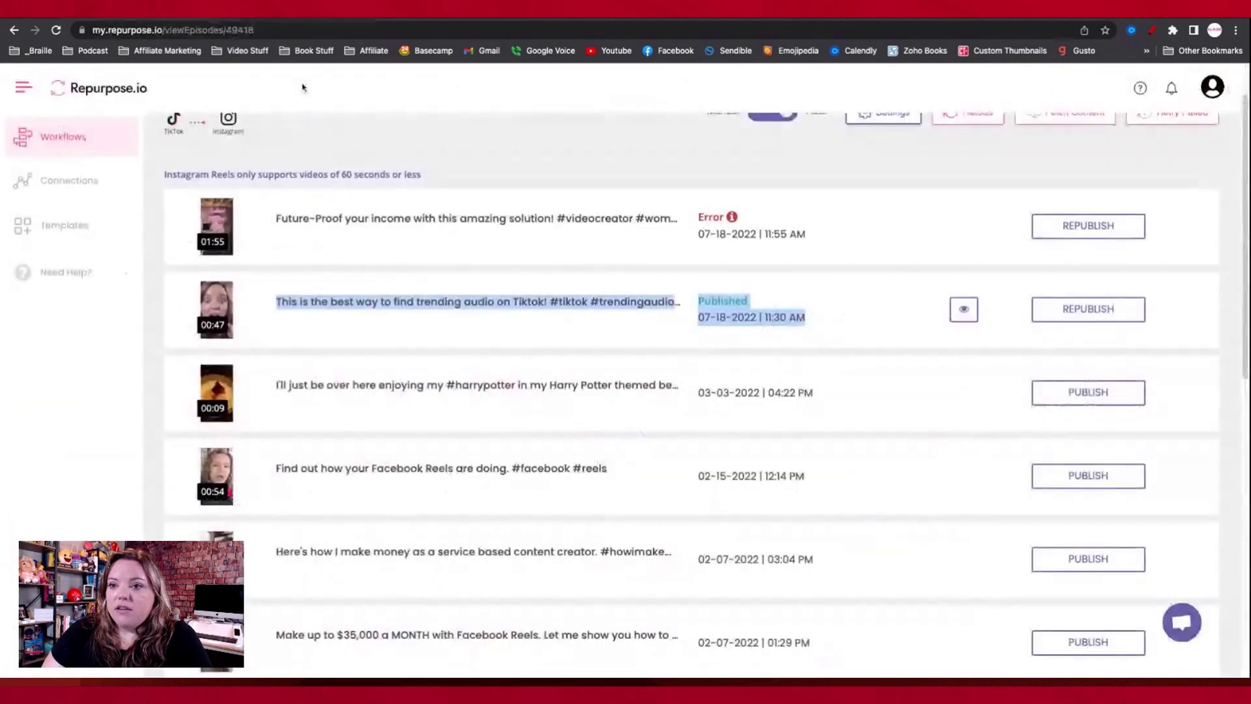
click(704, 318)
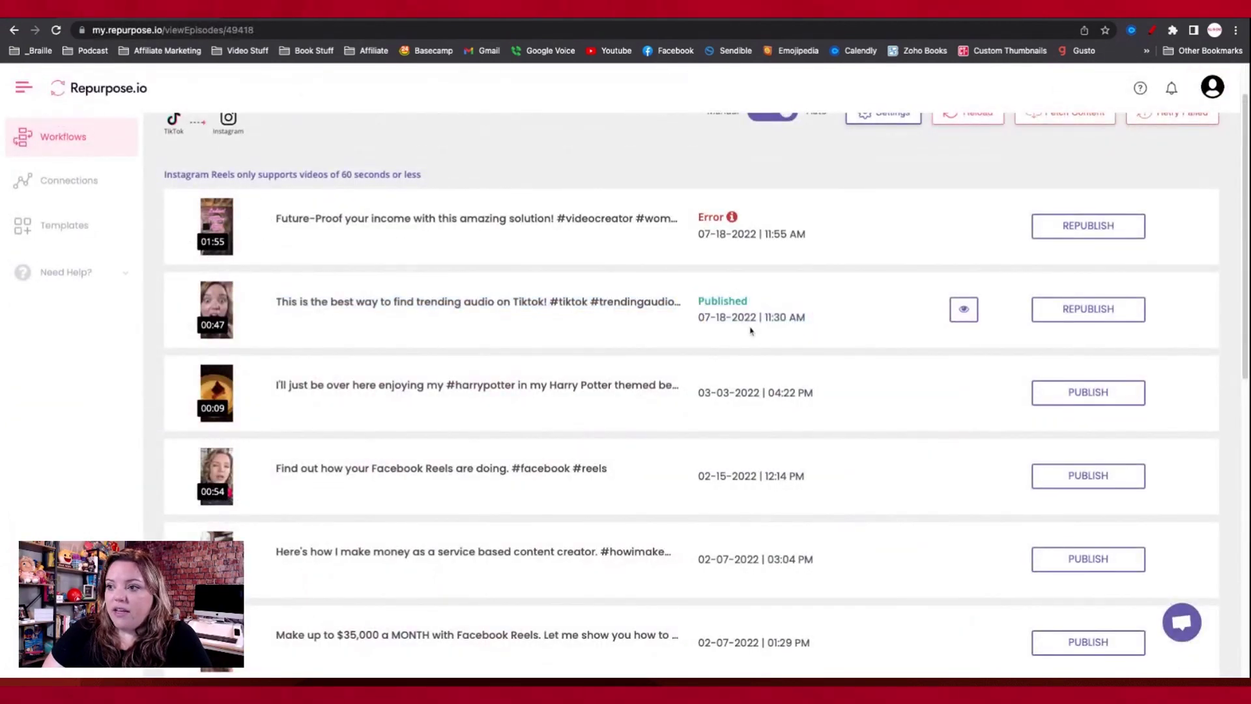
click(964, 309)
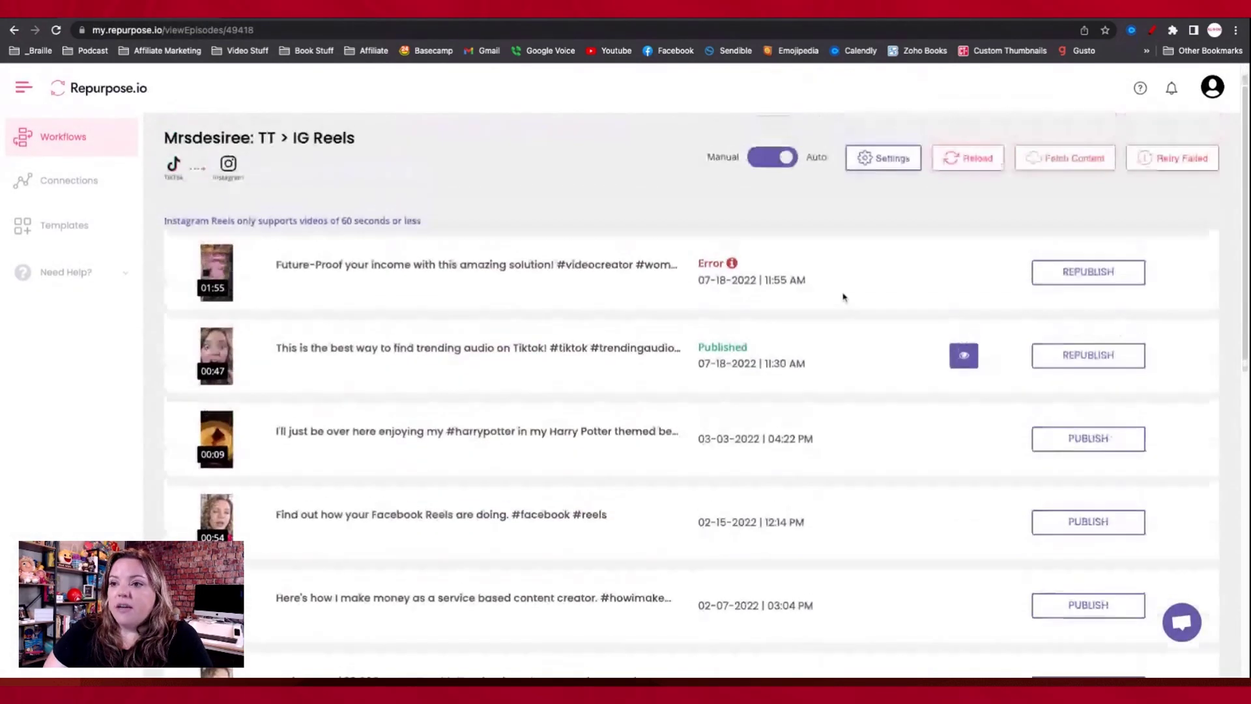
scroll(782, 287, up, 1)
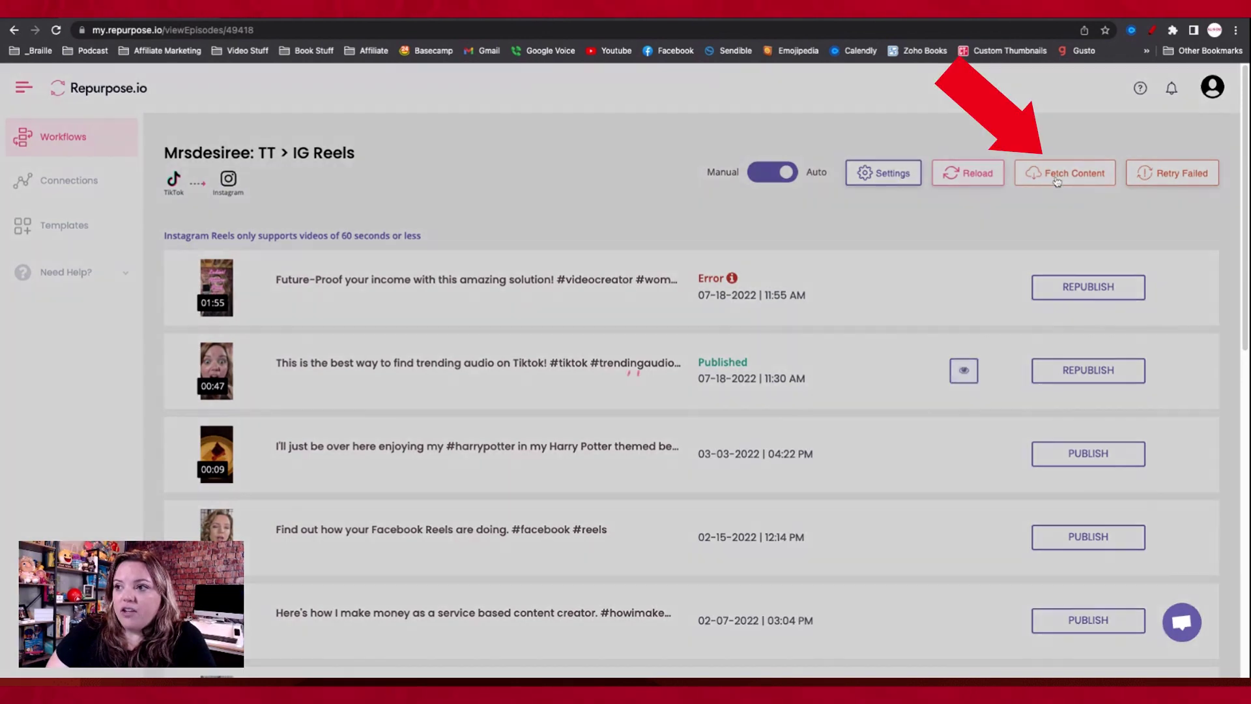
click(1065, 173)
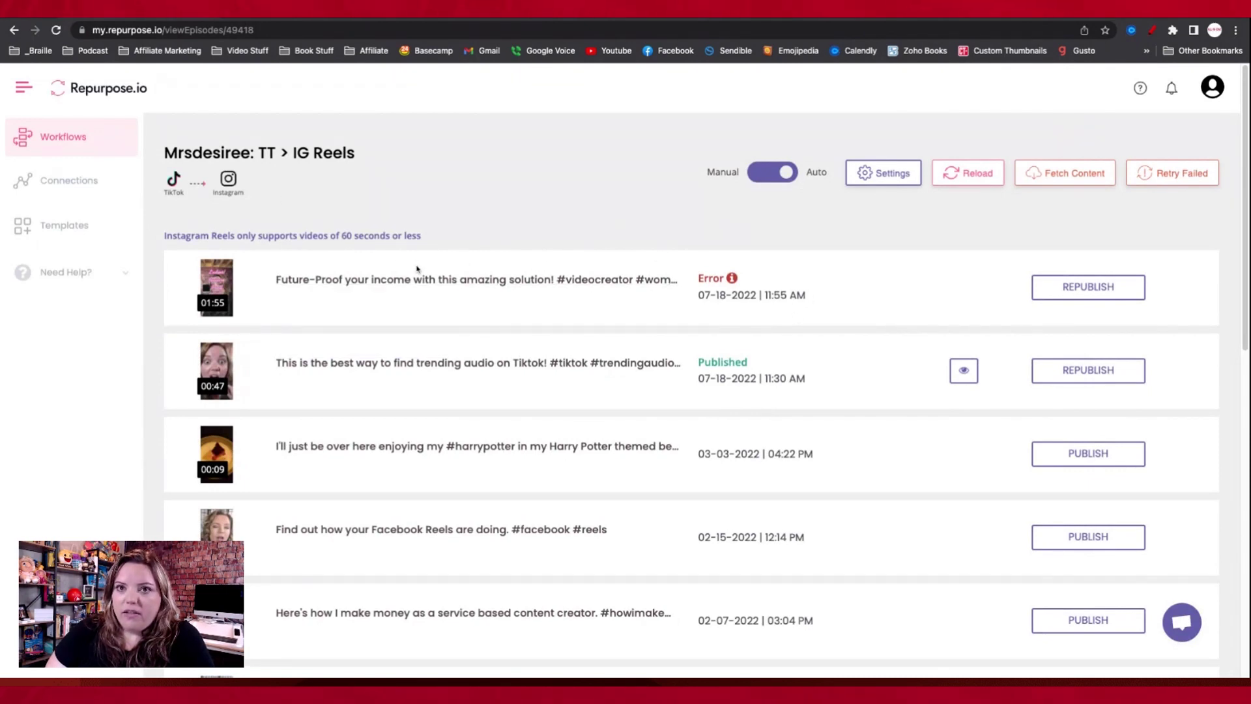
click(260, 10)
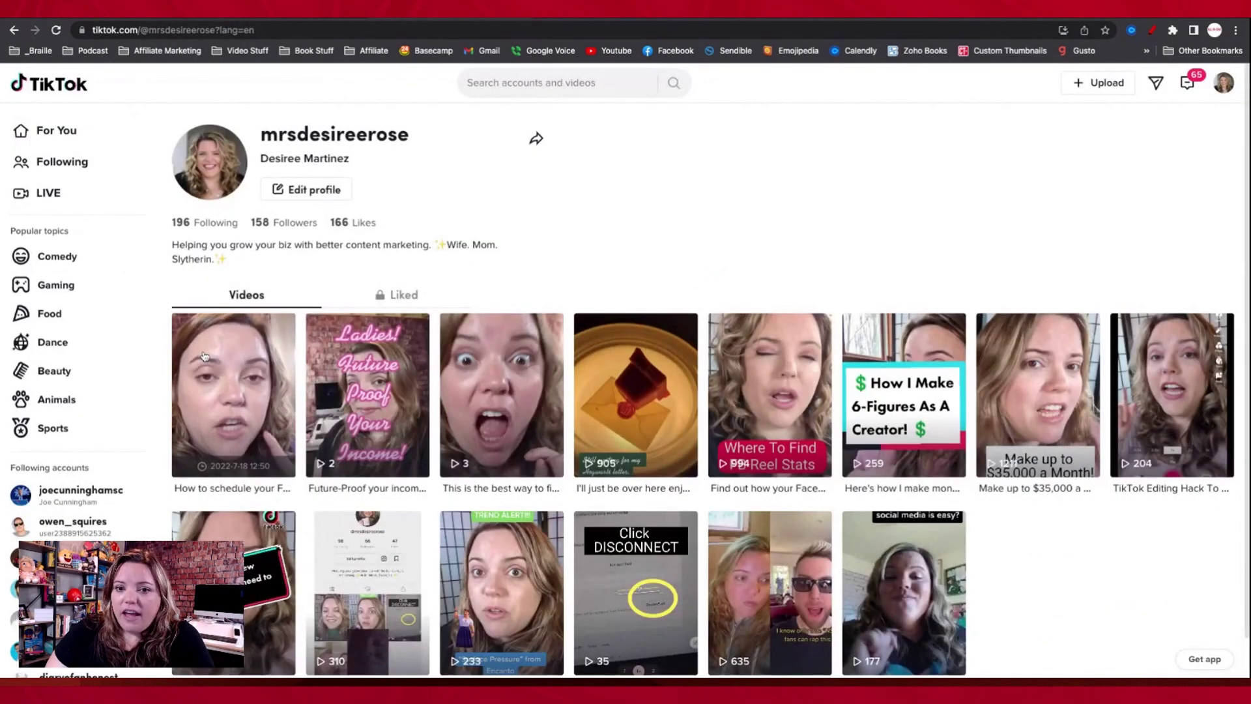
click(346, 9)
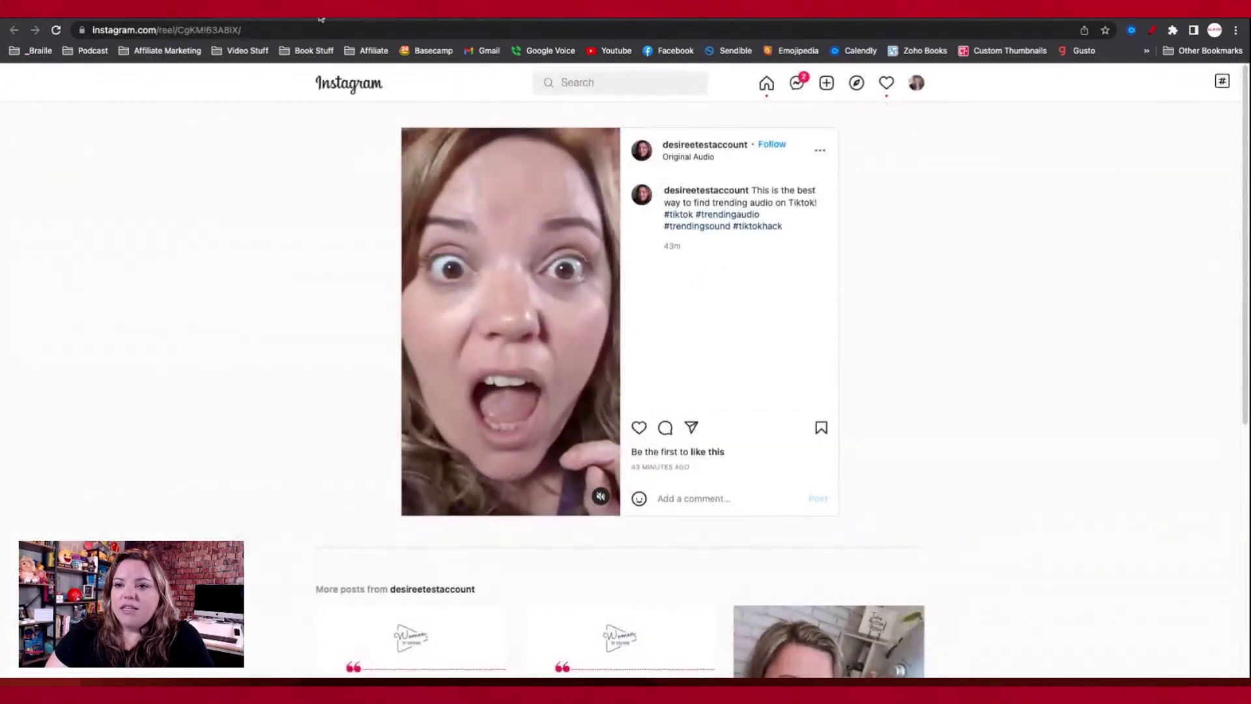
click(196, 9)
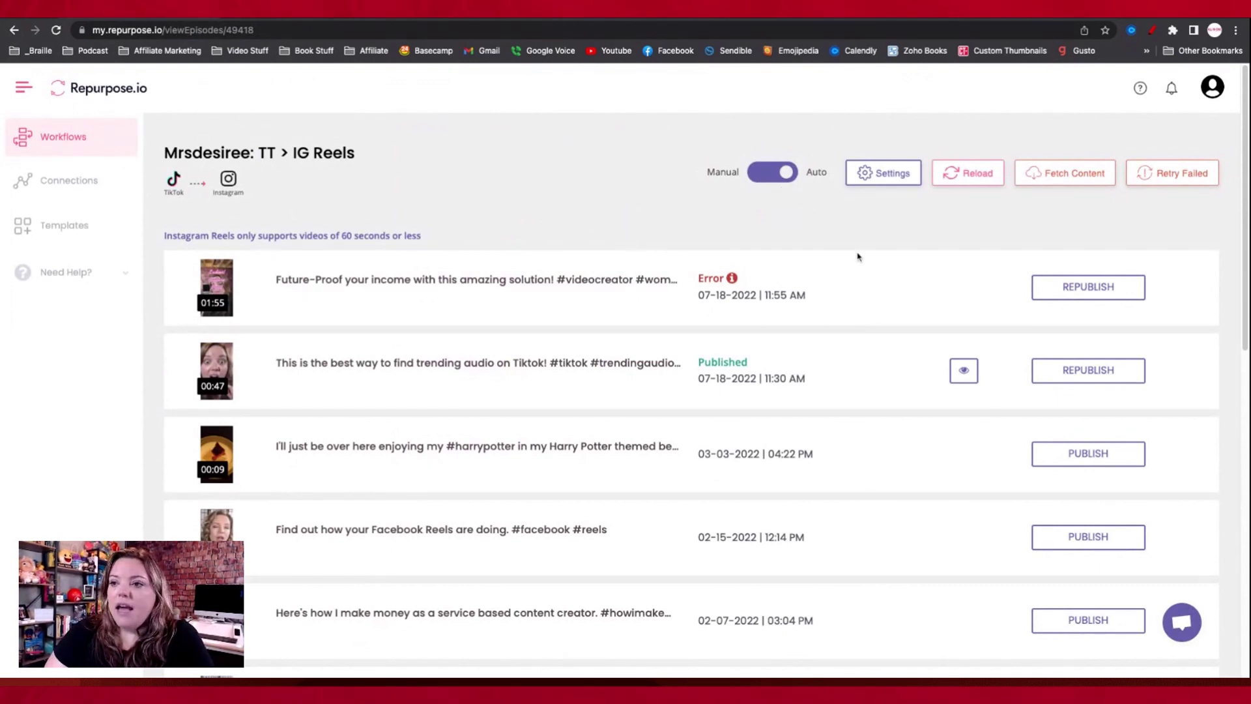
click(1047, 186)
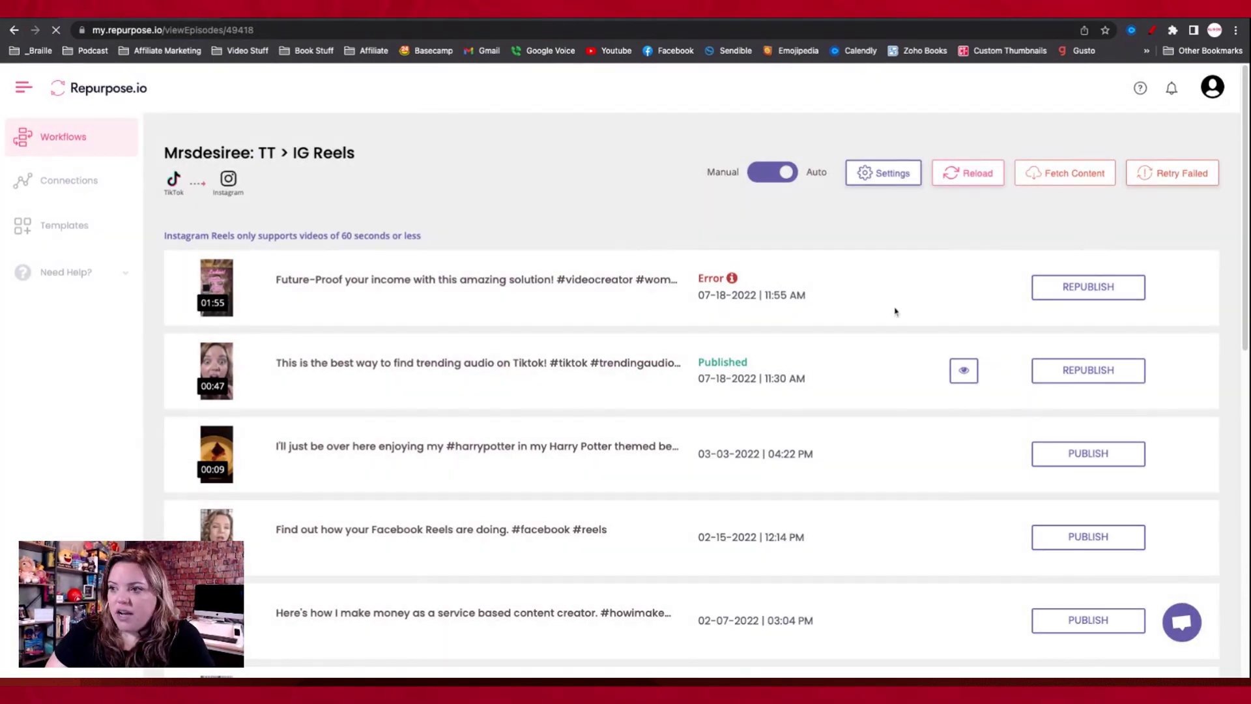
View the FB Page workflow's published trending-audio video on Facebook, then return to Workflows
click(21, 142)
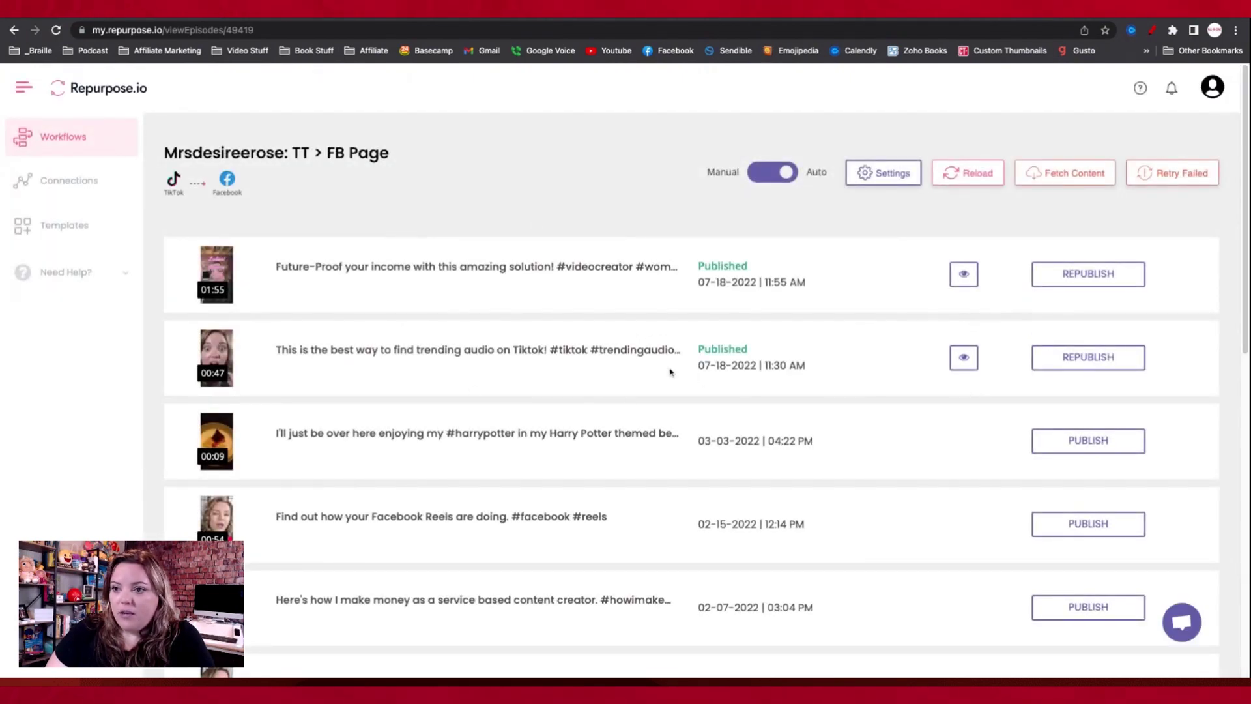
click(964, 357)
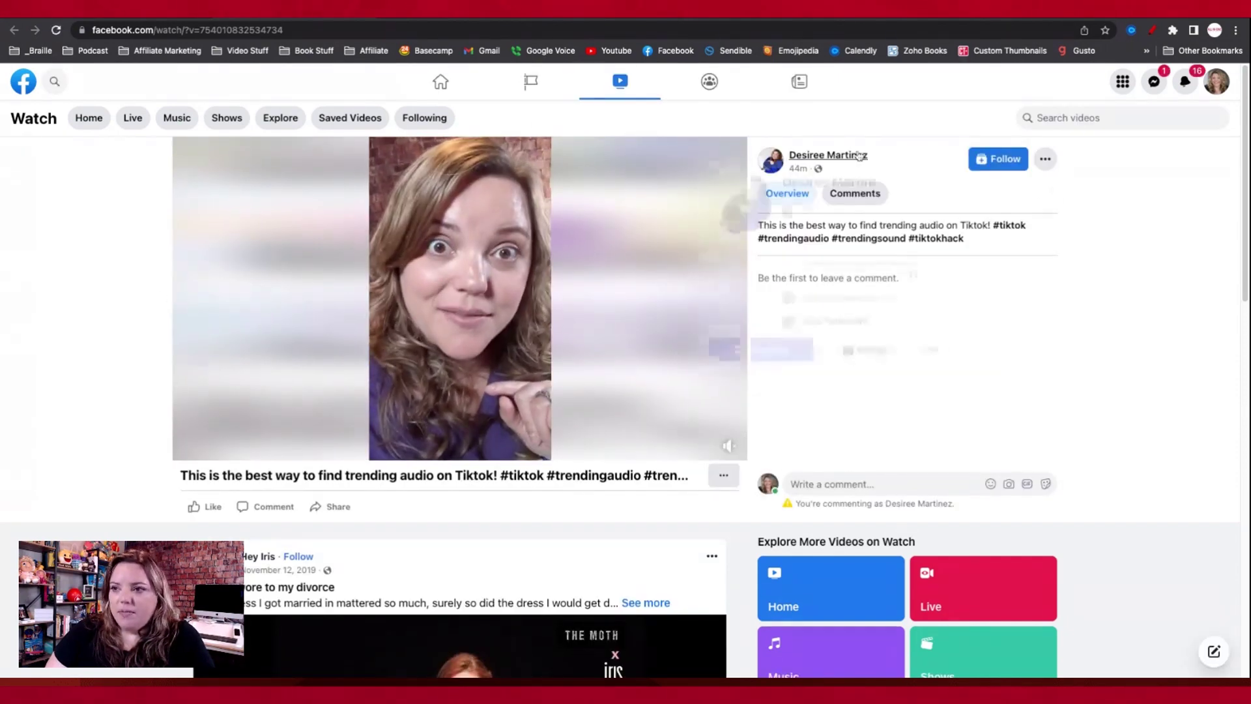
key(ctrl+w)
click(34, 149)
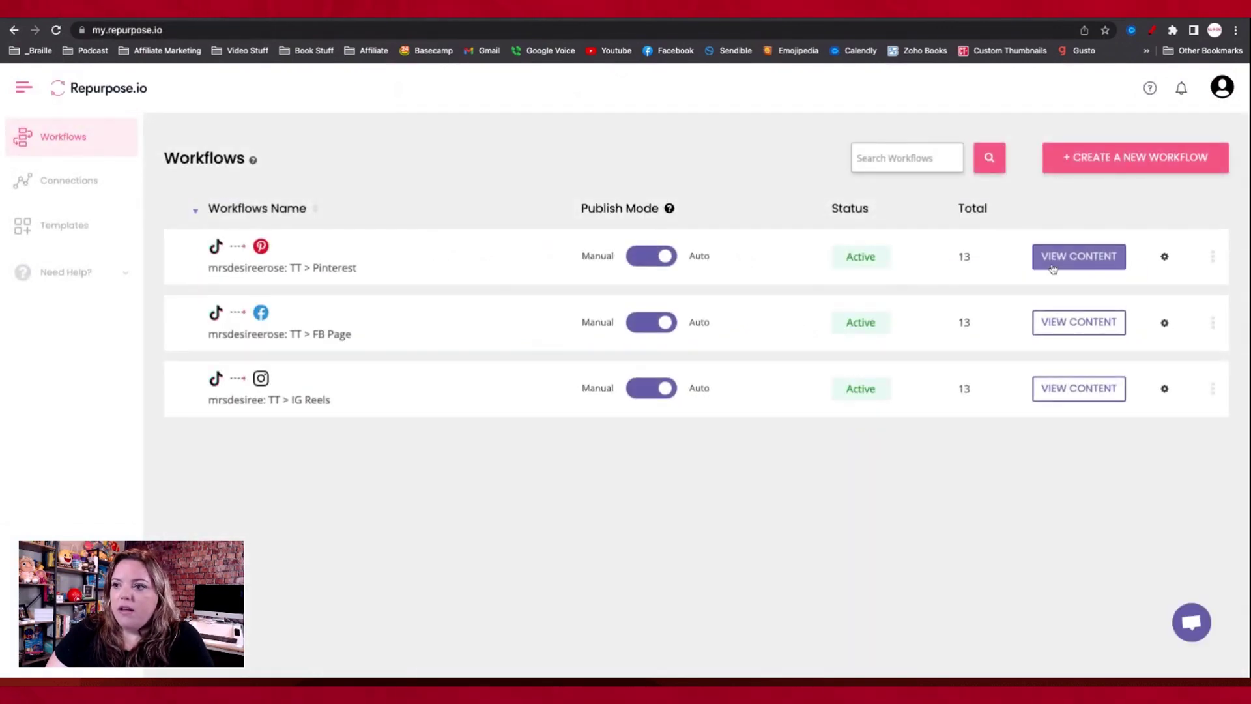
Open the Pinterest workflow's trending-audio pin and check which board it is saved to
click(1078, 259)
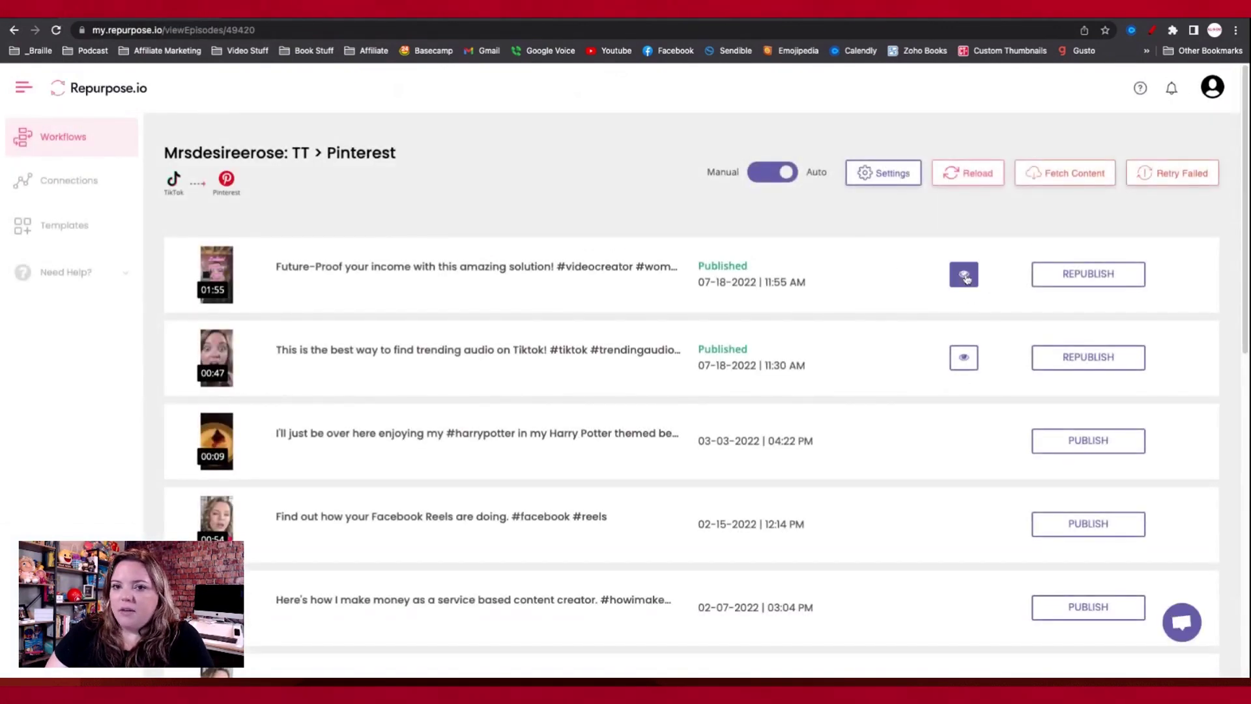
click(973, 353)
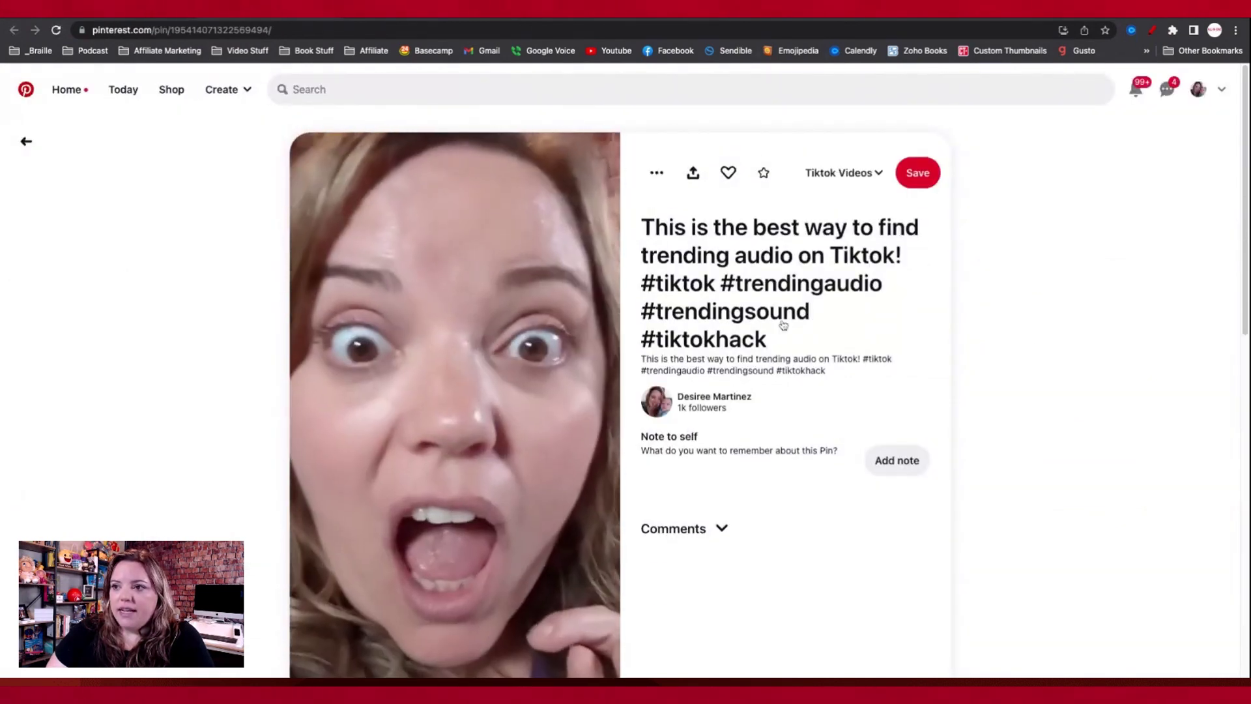
click(877, 159)
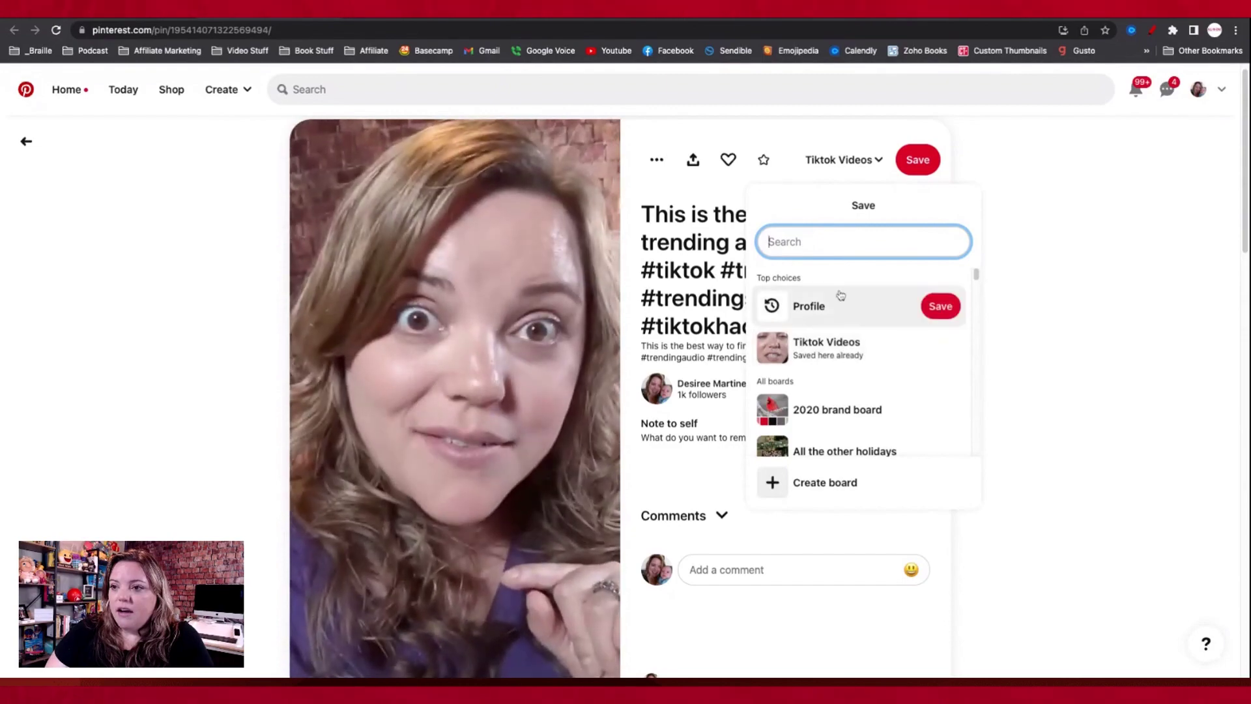
Open the 'Tiktok Videos' board from the Pinterest profile and browse its 2 pins
click(1097, 209)
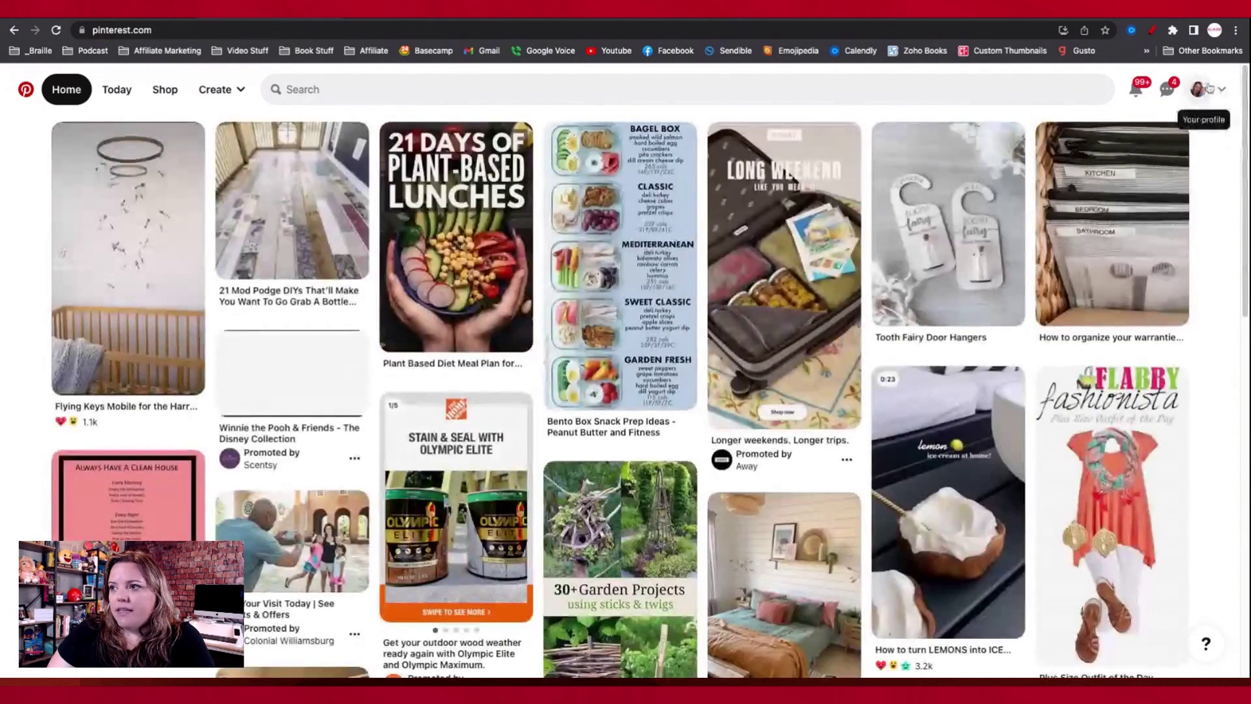
click(1197, 89)
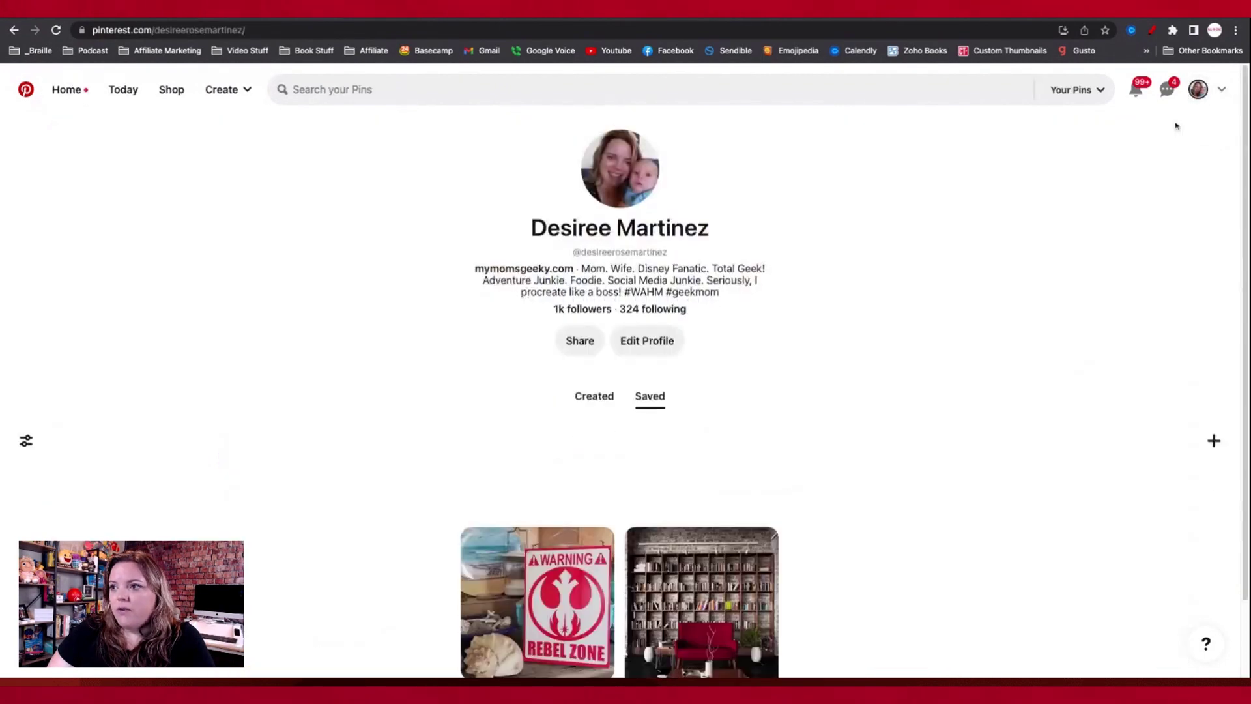
click(489, 467)
scroll(556, 428, down, 2)
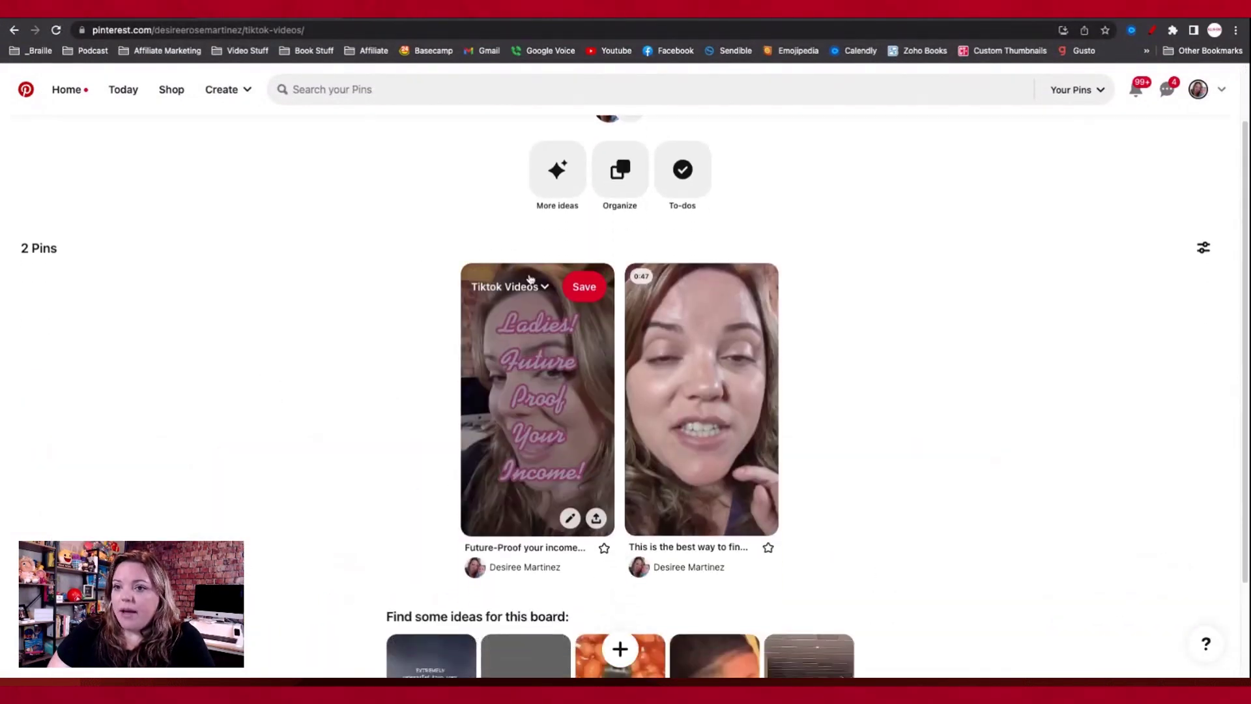
scroll(574, 435, down, 1)
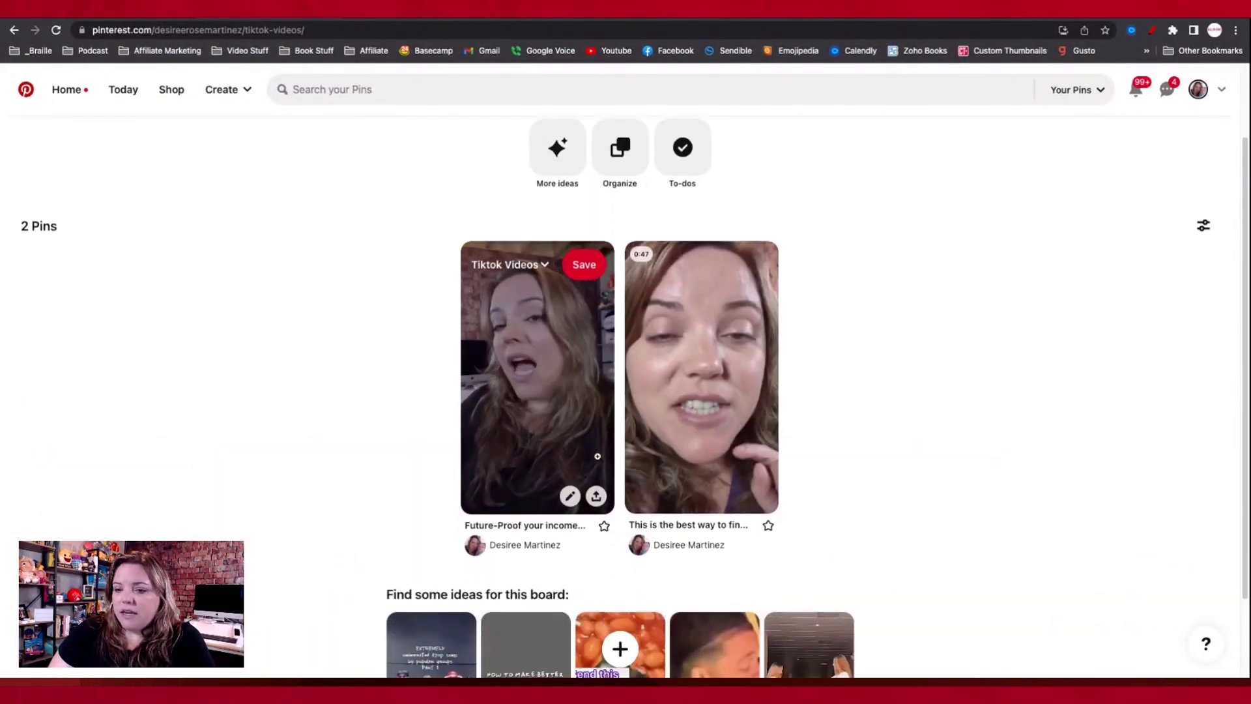
scroll(597, 456, down, 1)
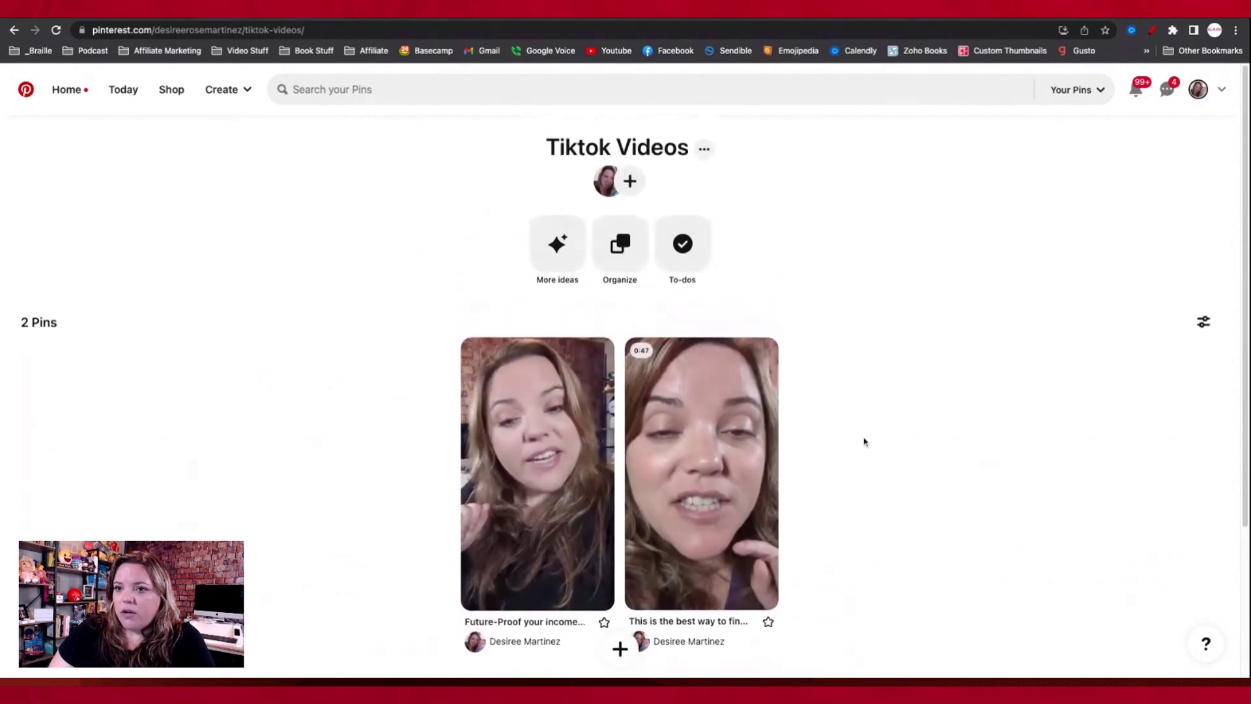